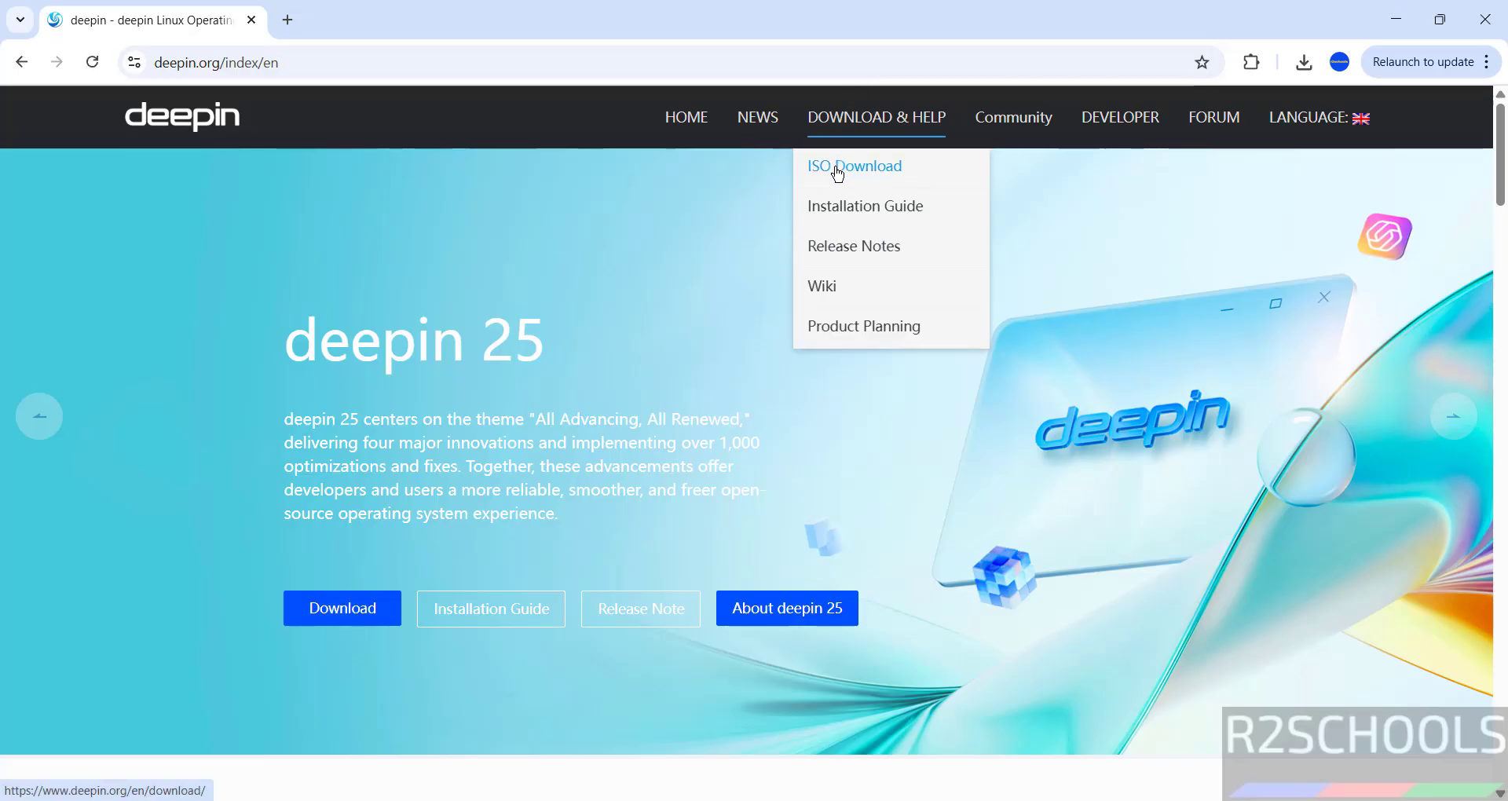
Step: Start downloading deepin-desktop-community-25.0.1-amd64.iso from the mirror and view Chrome's download history
click(837, 168)
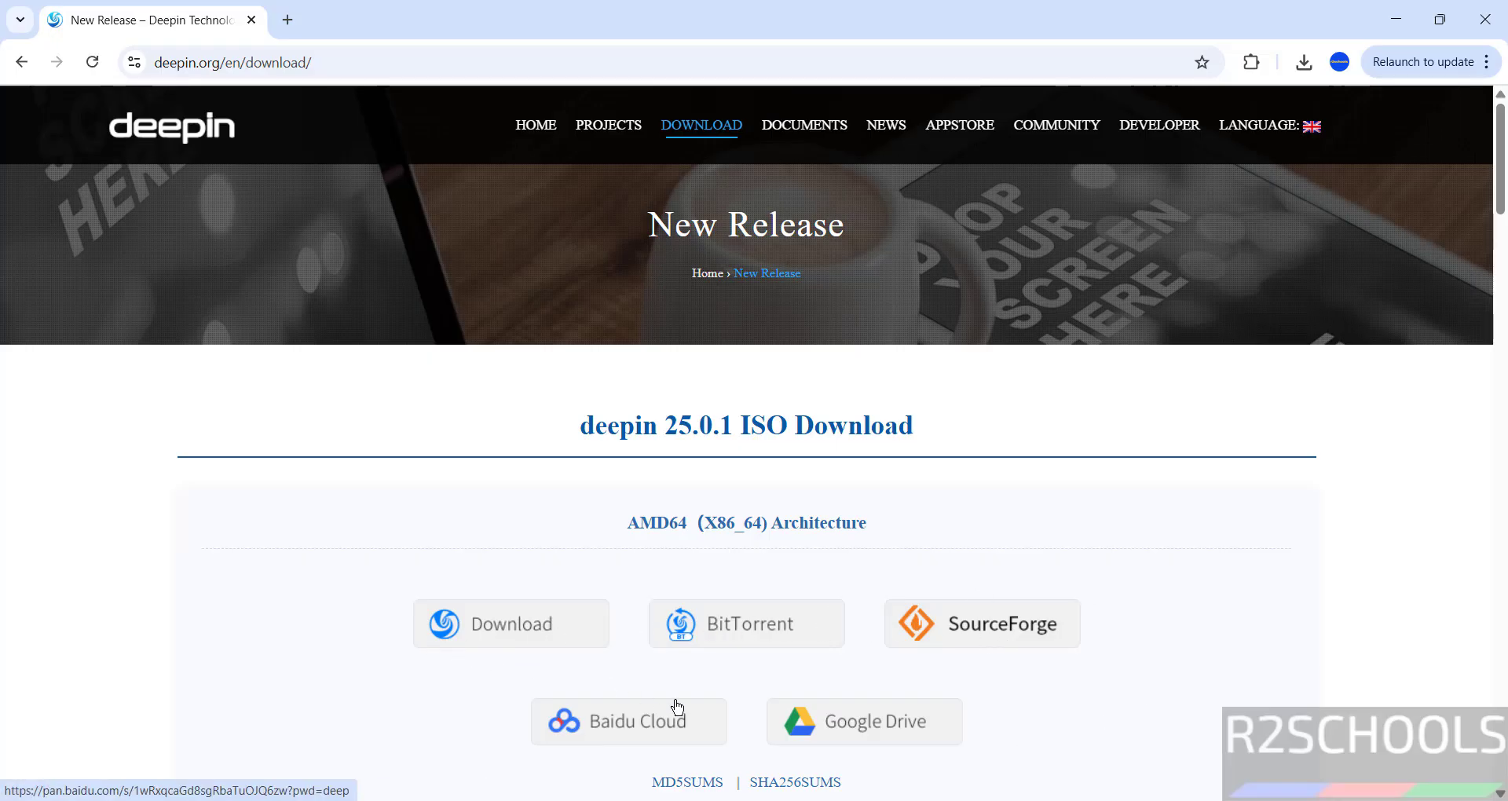
click(509, 629)
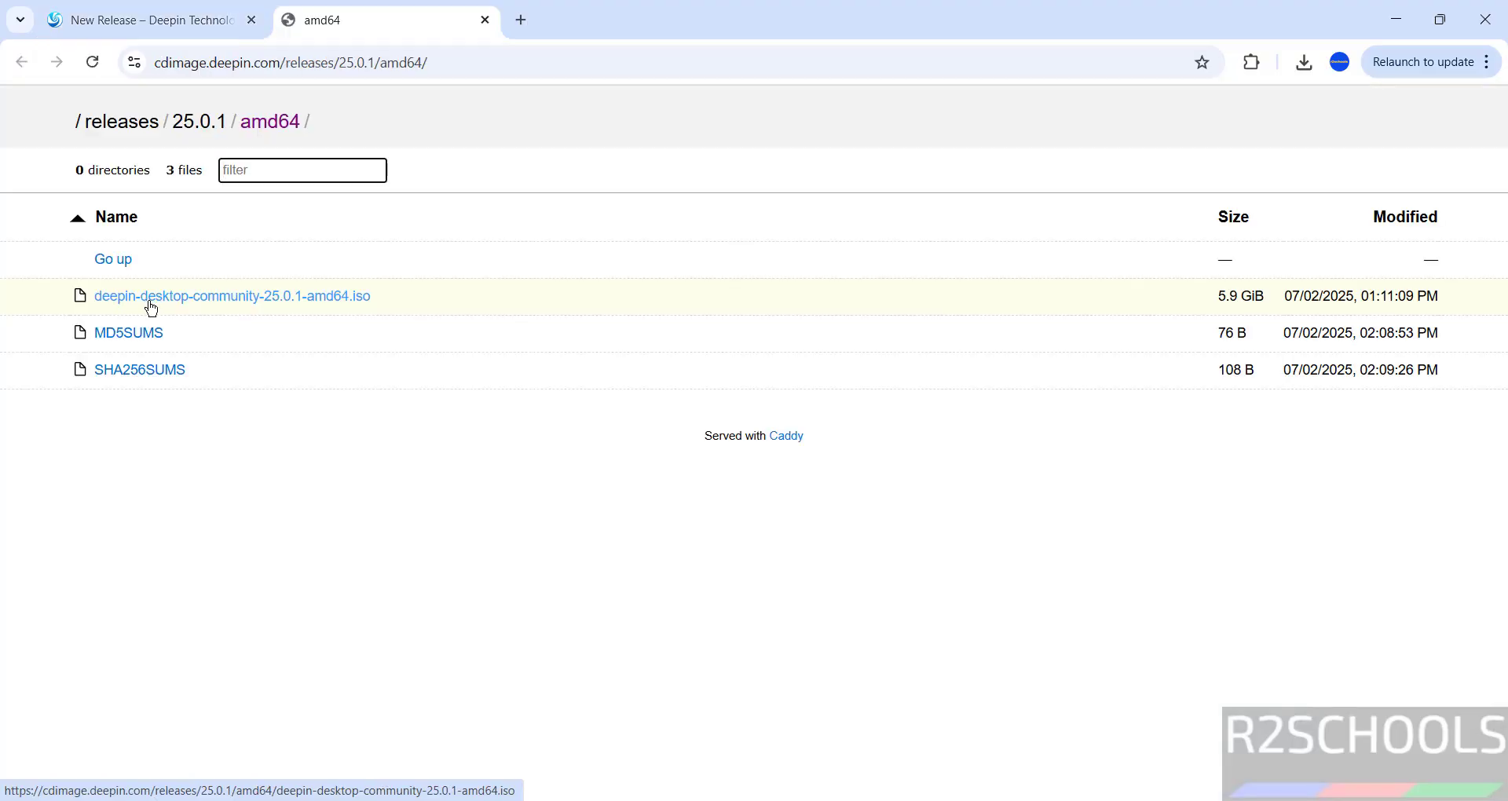
click(303, 306)
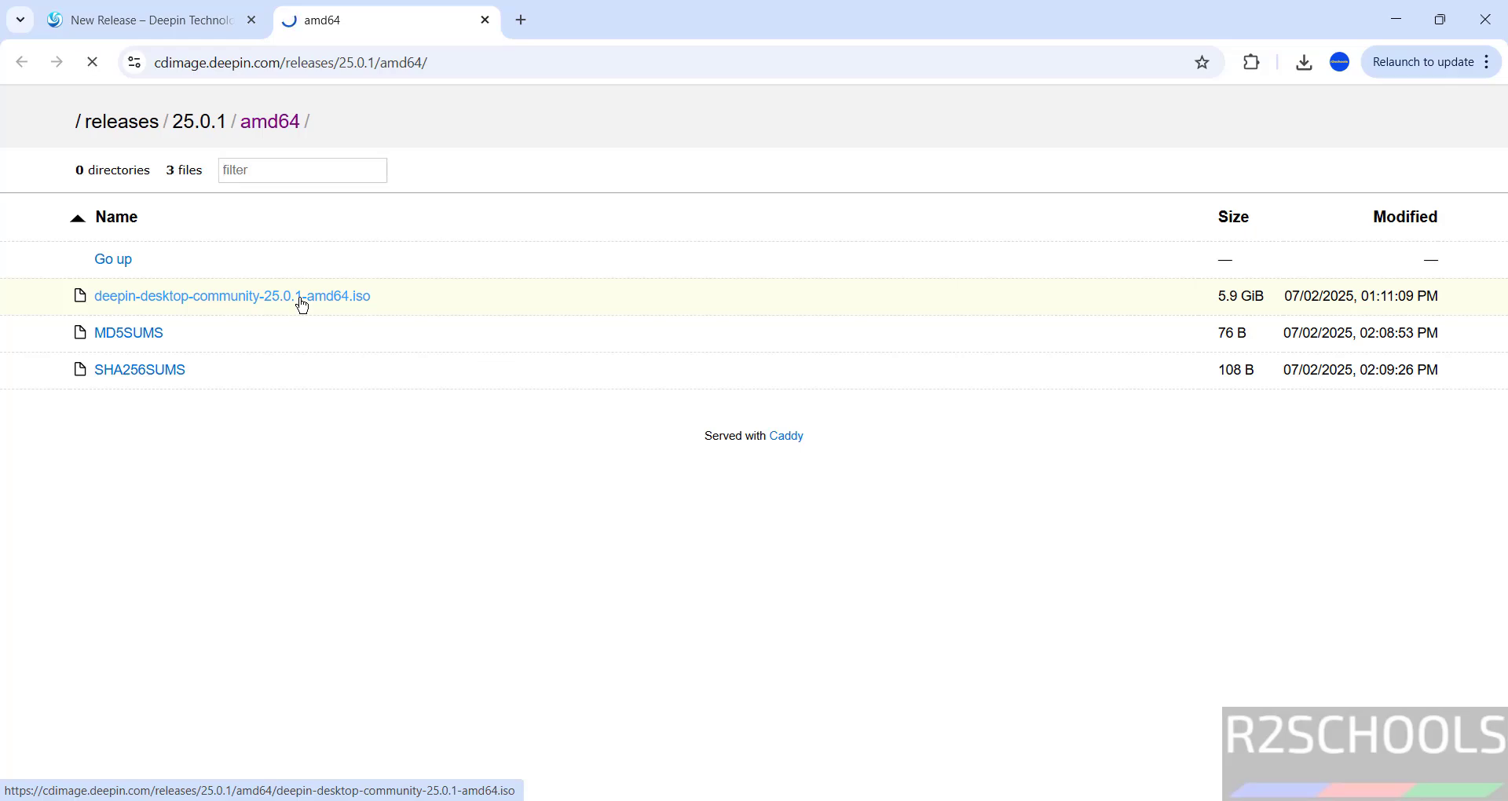
key(ctrl+j)
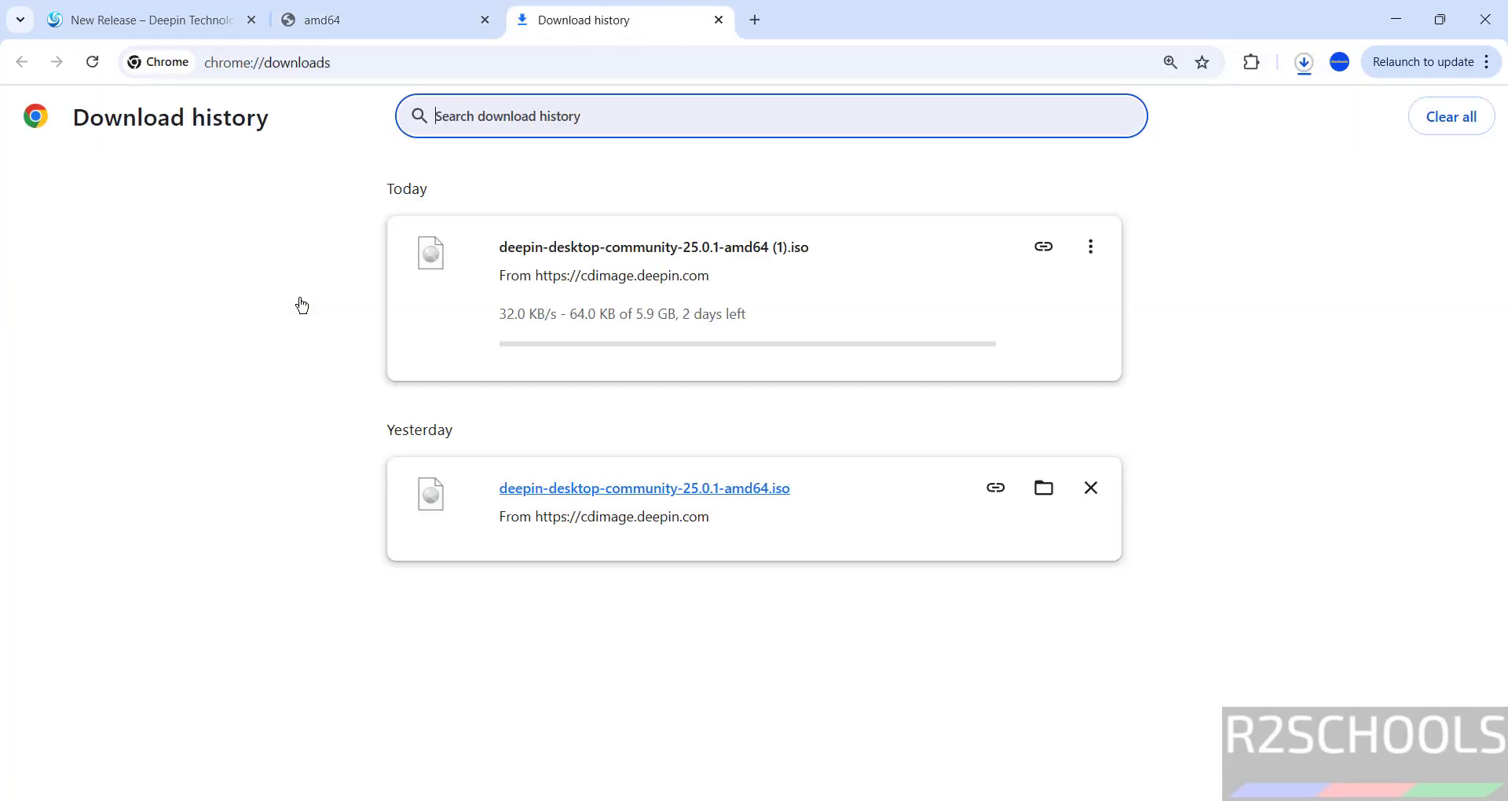
Step: Cancel the duplicate deepin ISO download and remove it from the download history
click(1091, 248)
click(1057, 289)
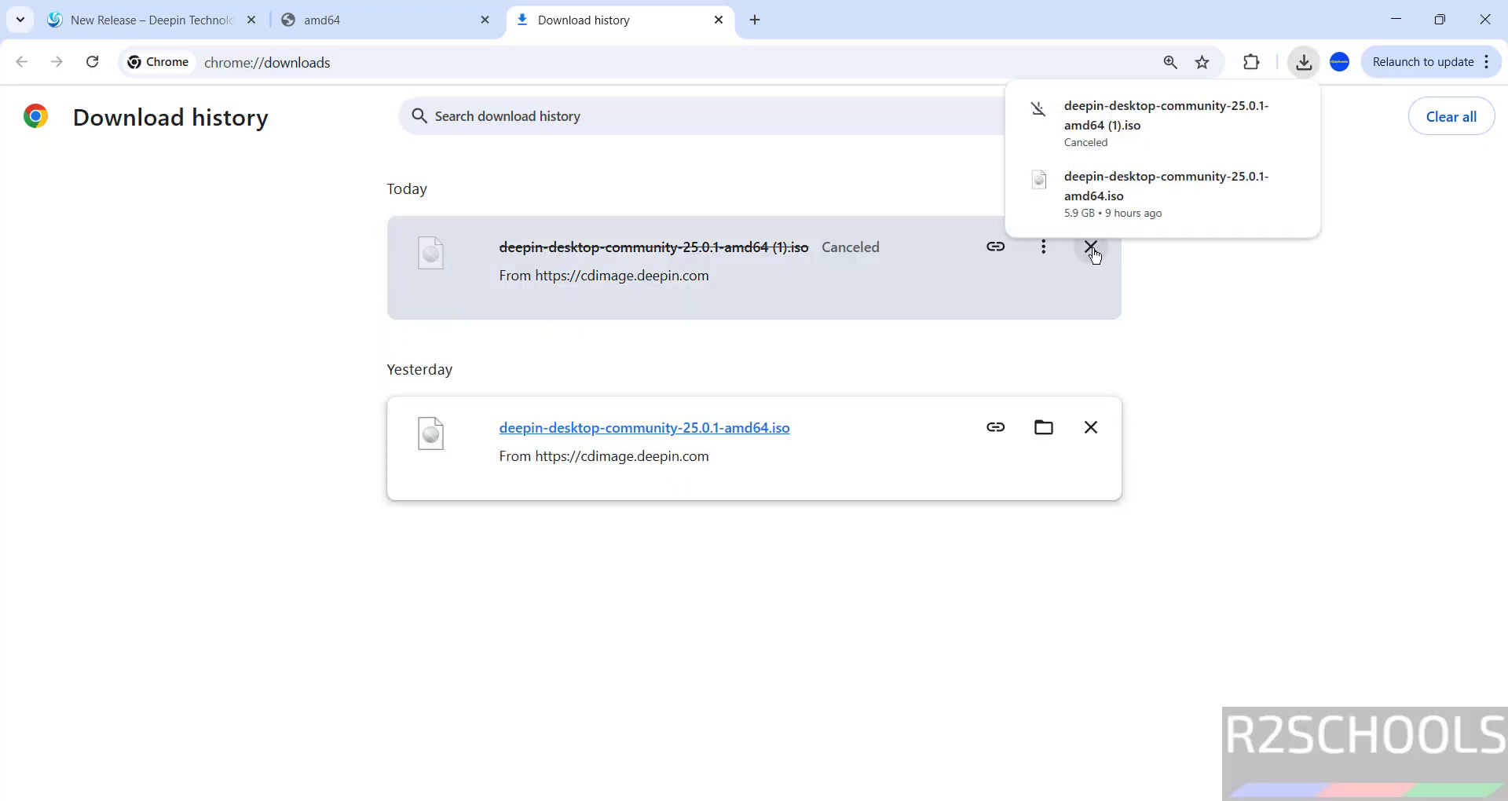
click(1090, 248)
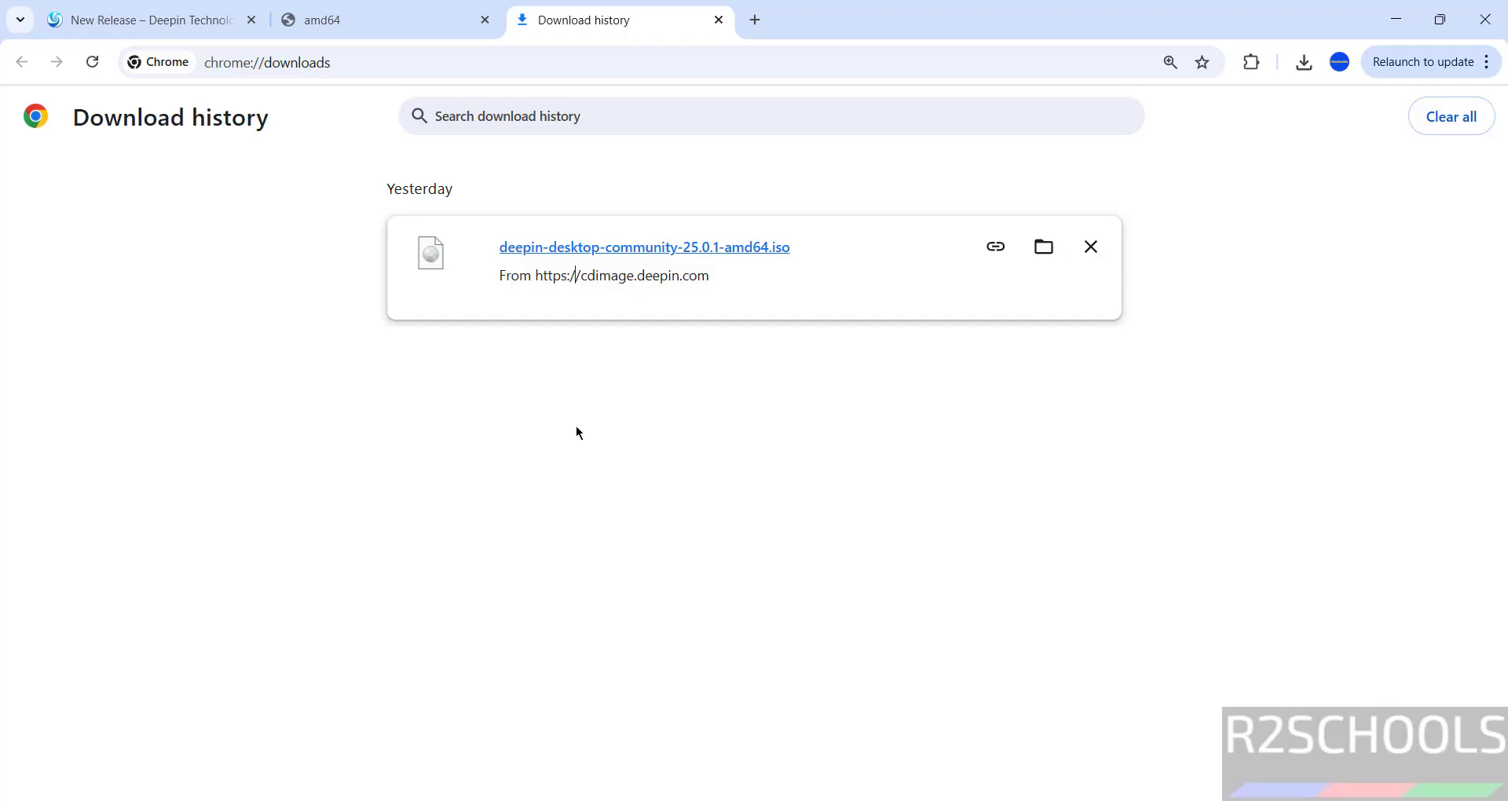
Step: Launch Oracle VirtualBox from the Start search
key(super)
text(v)
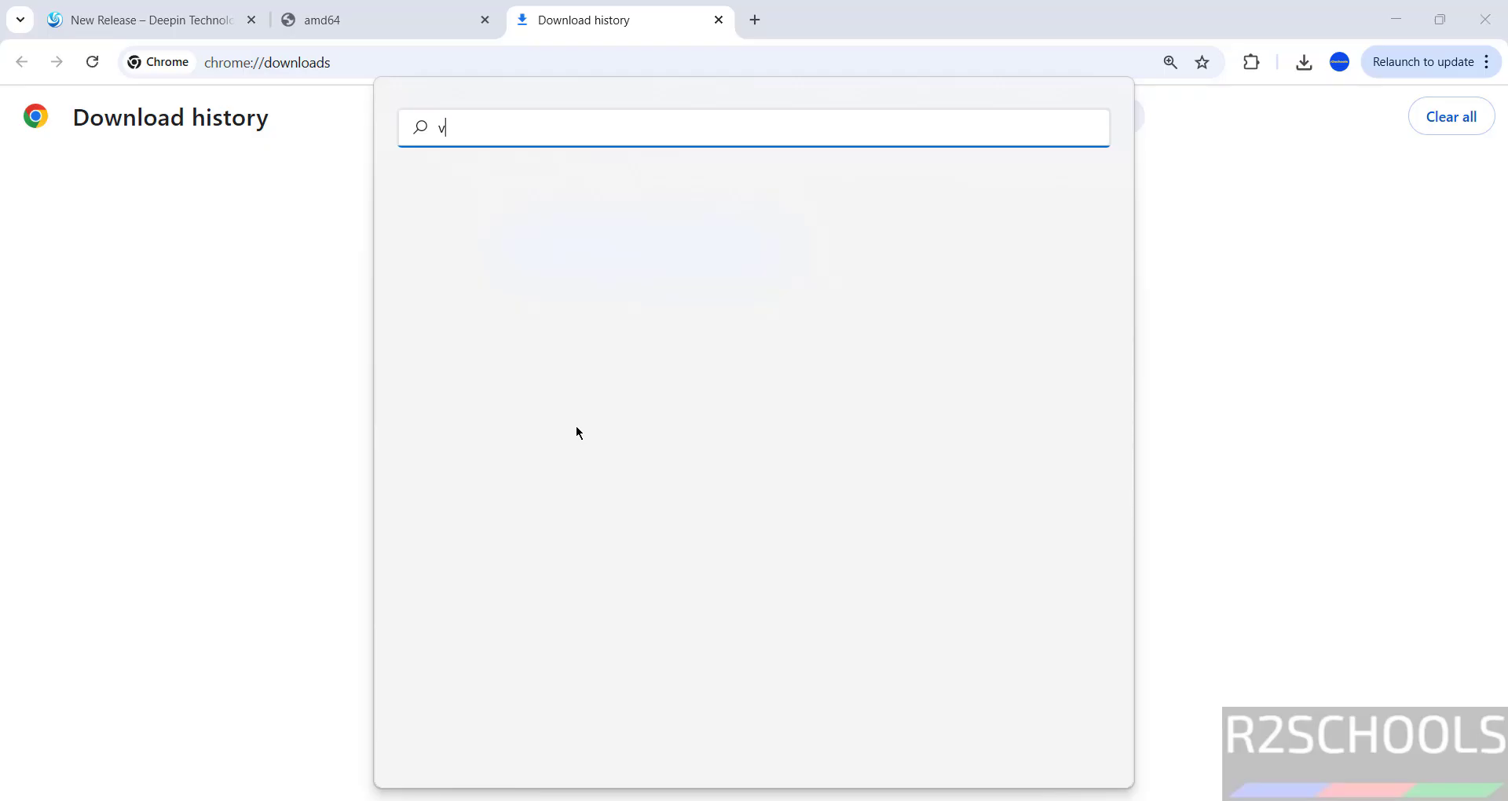
text(irtua)
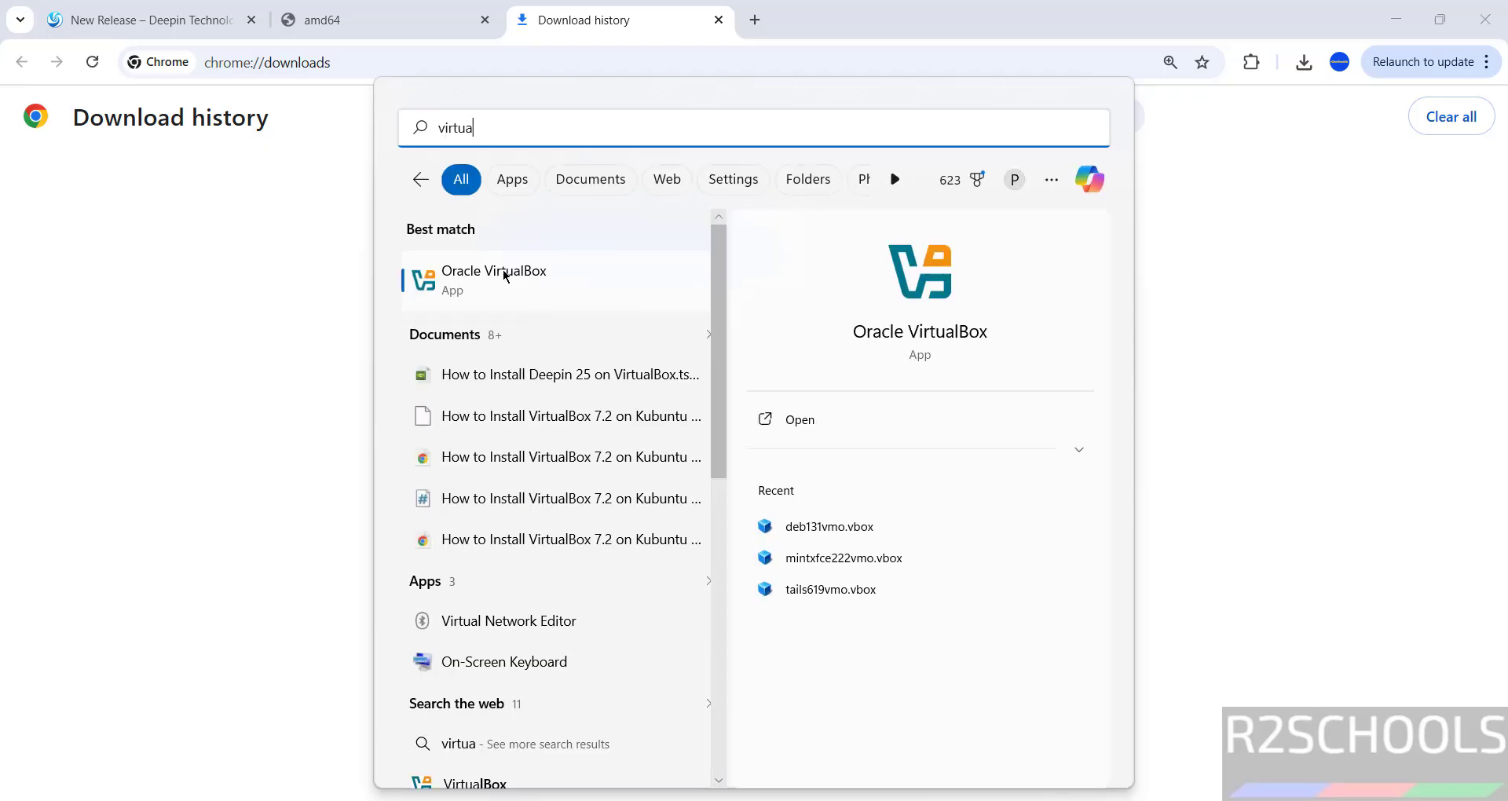
click(507, 275)
Step: Begin a new virtual machine named deepinos25vmo
click(80, 49)
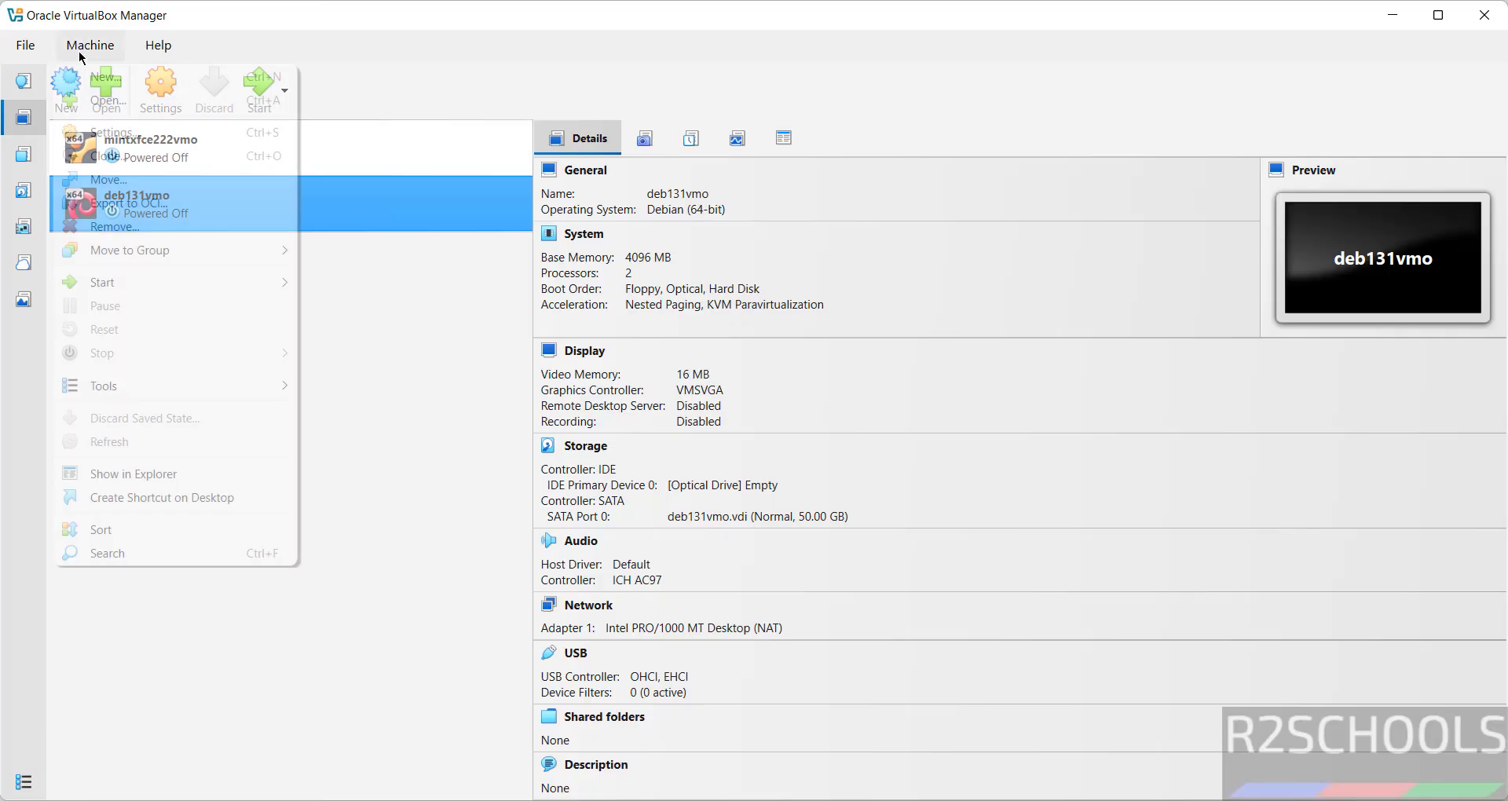
click(89, 75)
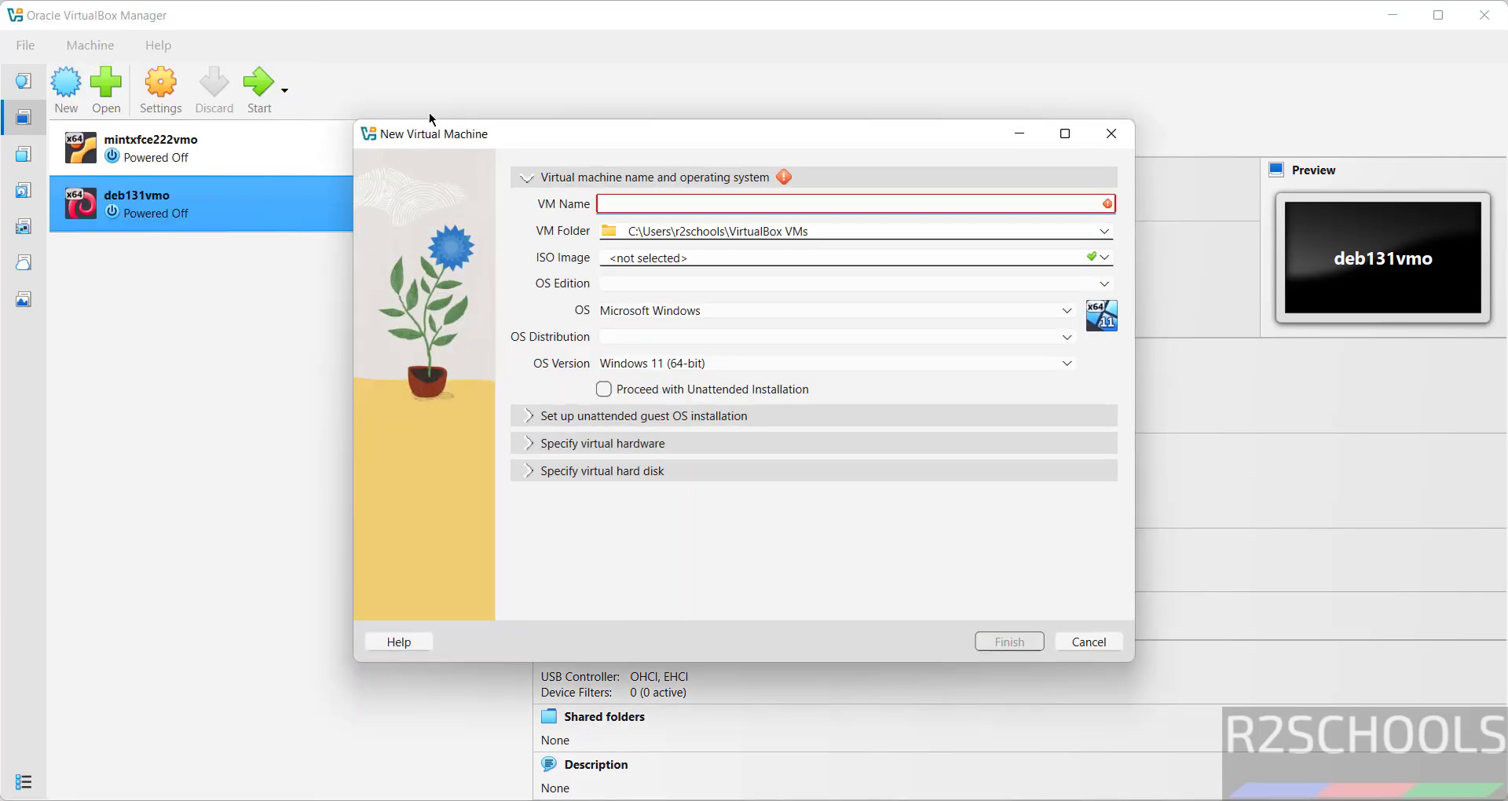
text(deepin)
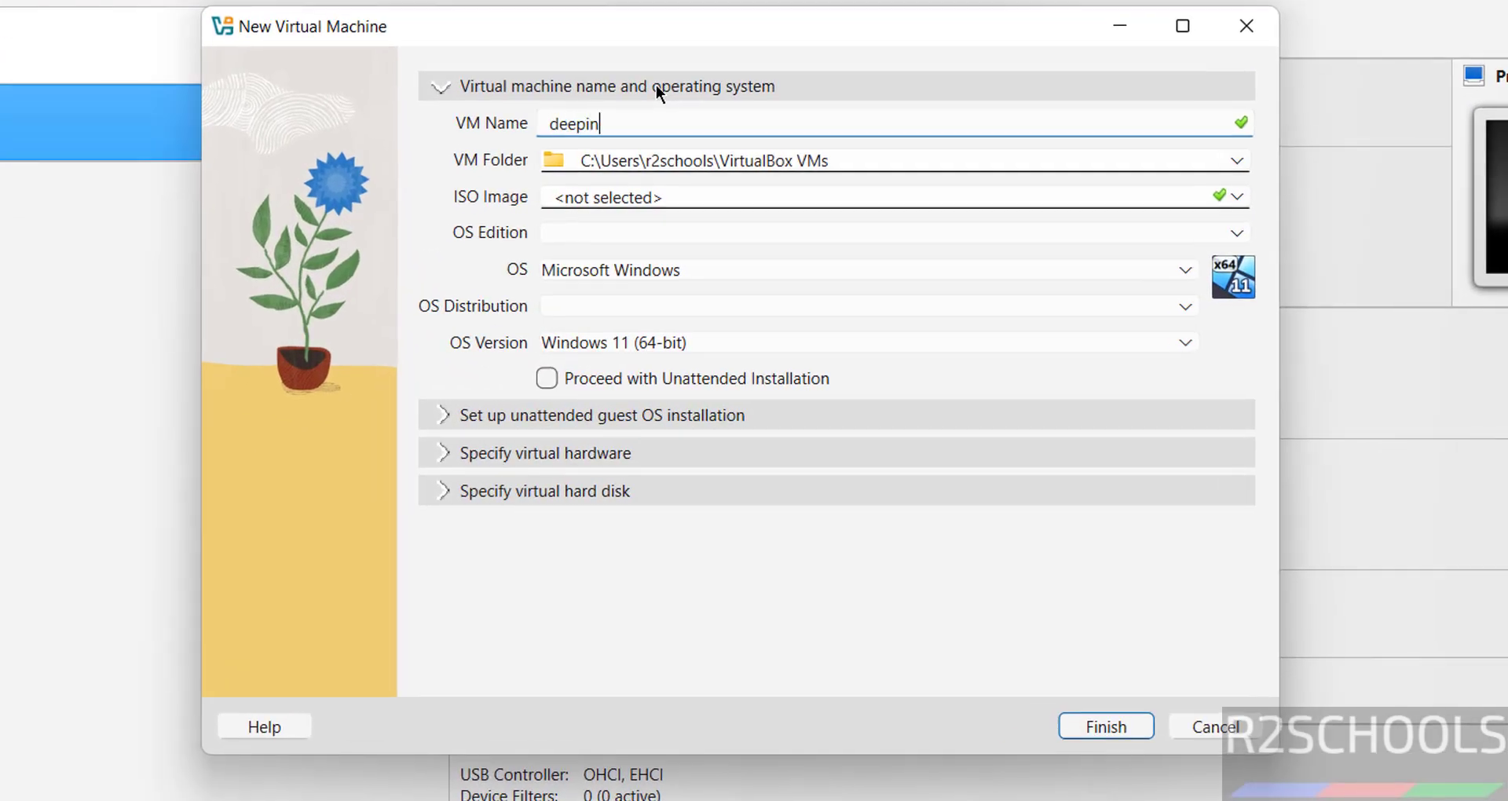
text(os25)
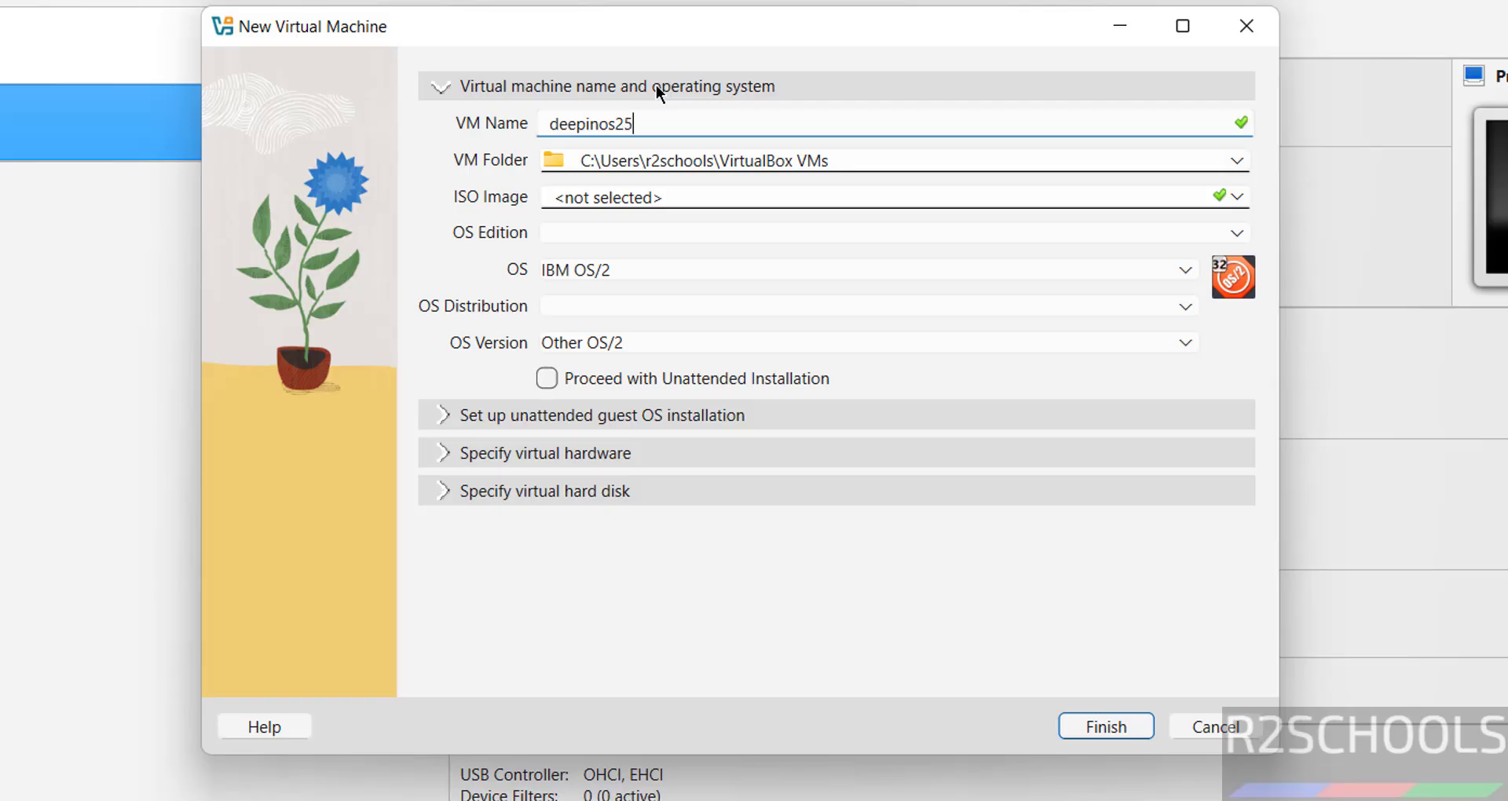
text(vmo)
key(ctrl+a)
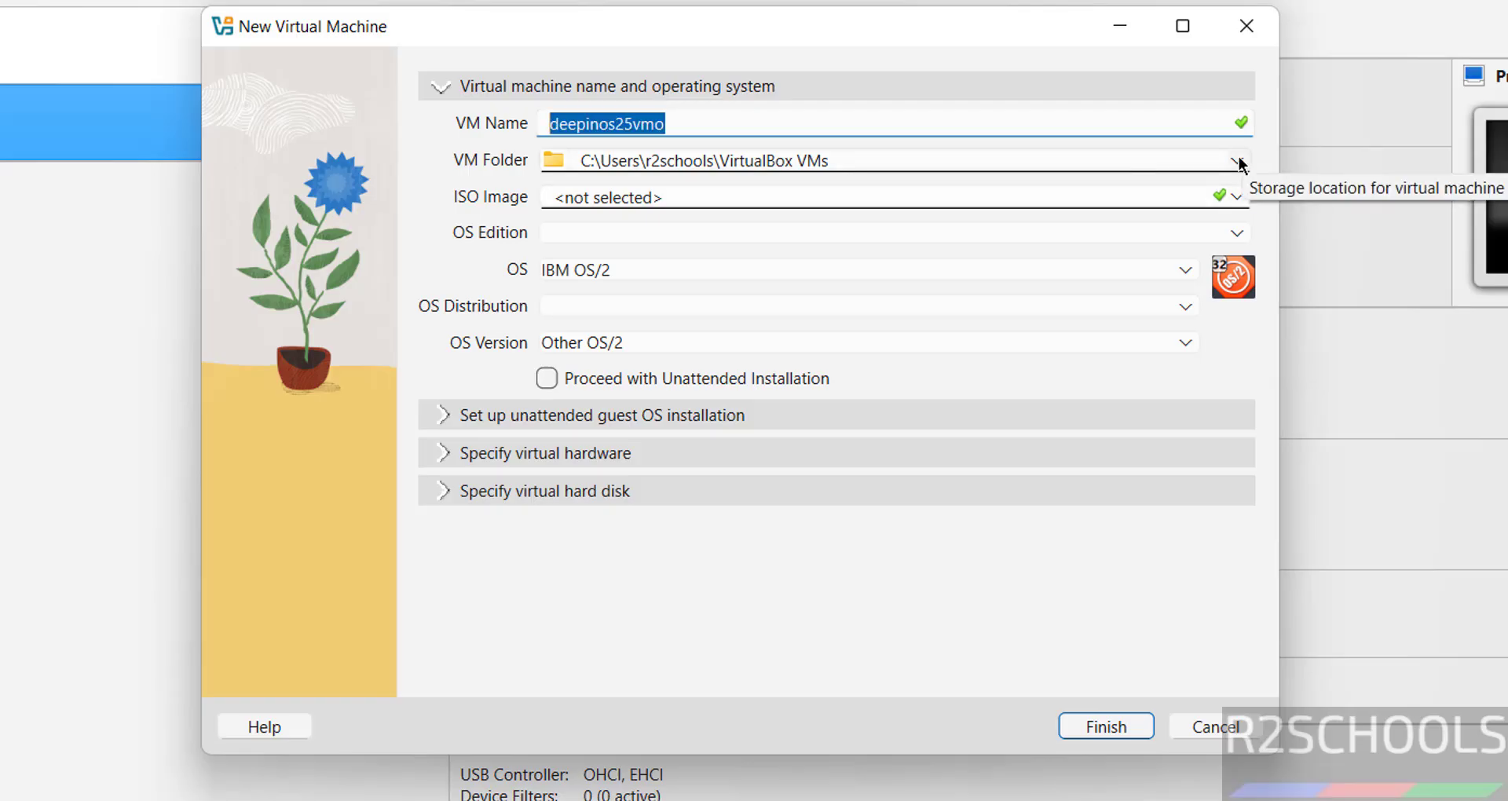
click(1238, 162)
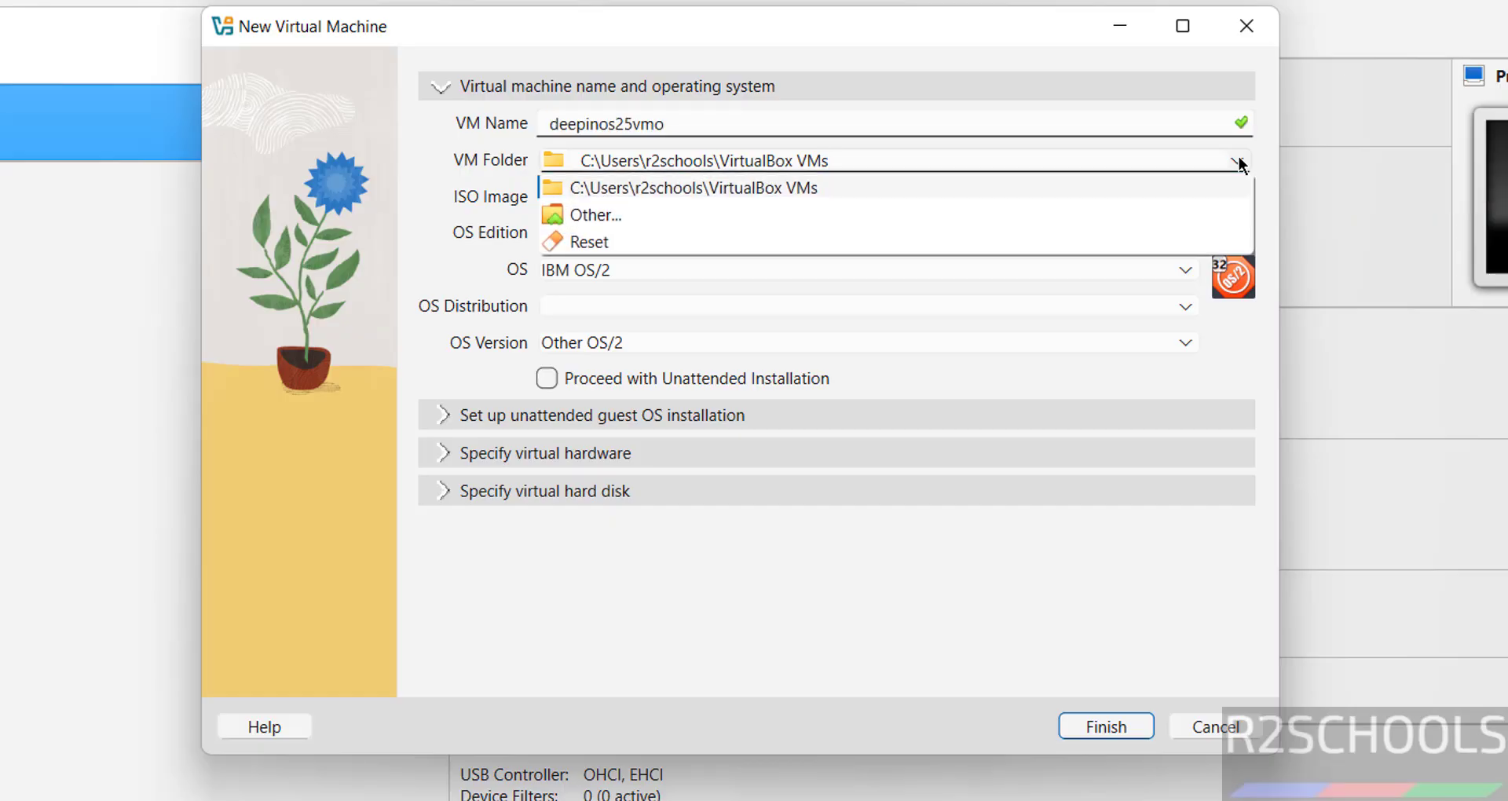
Step: Create a deepinos25vmo folder under E:\VMS and use it as the VM folder
click(650, 215)
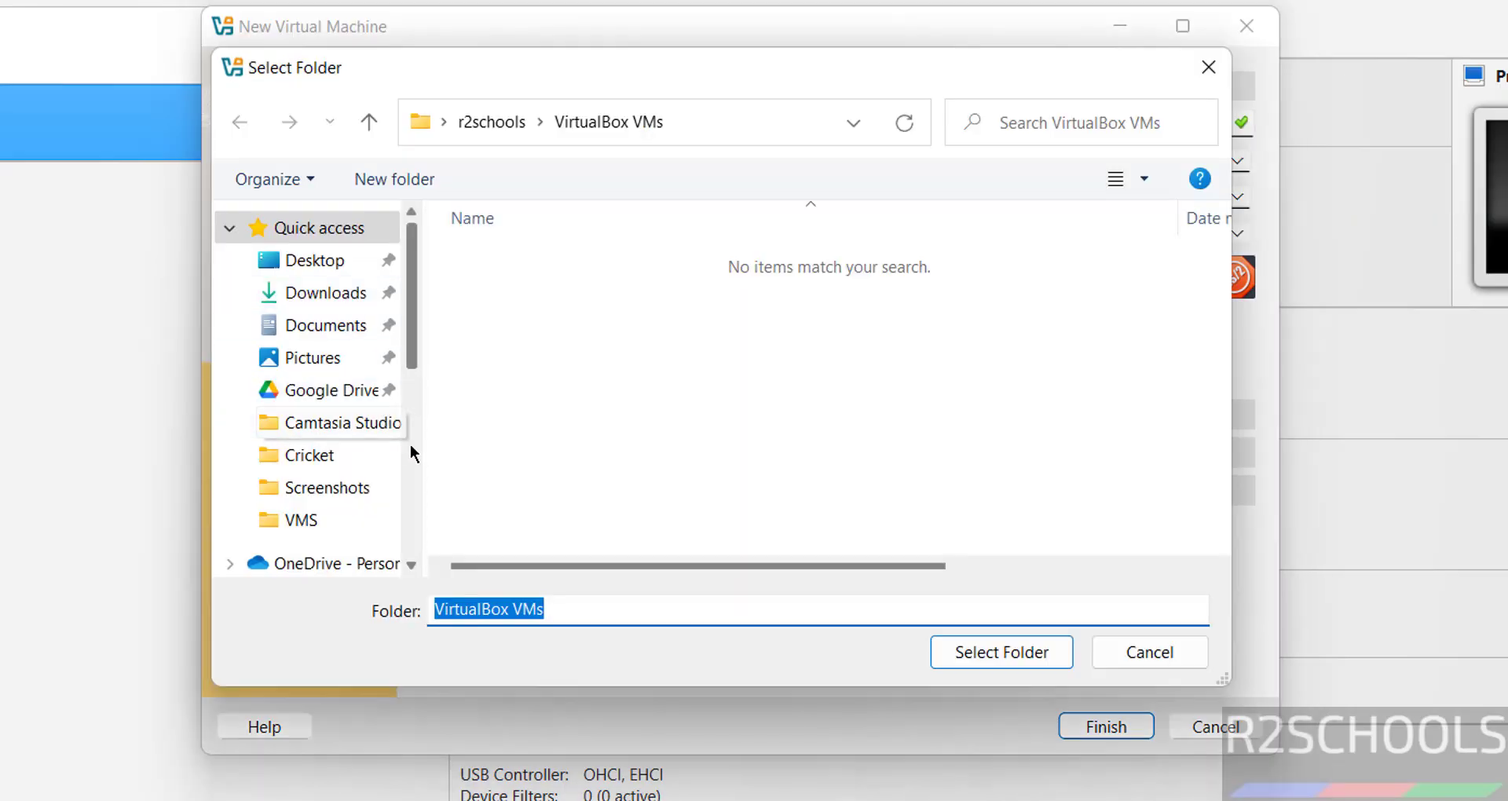
scroll(410, 446, down, 4)
click(341, 522)
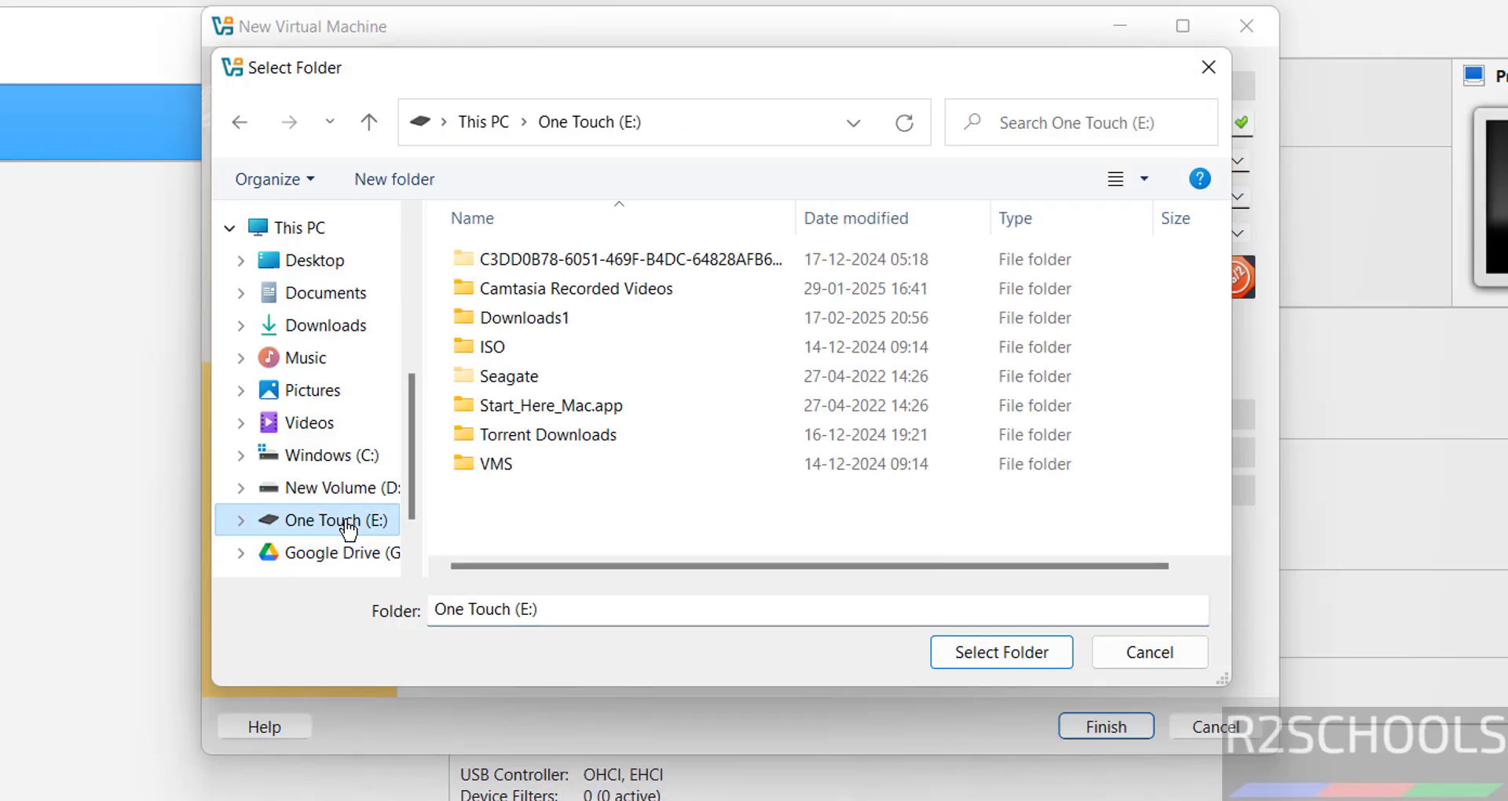
double_click(488, 462)
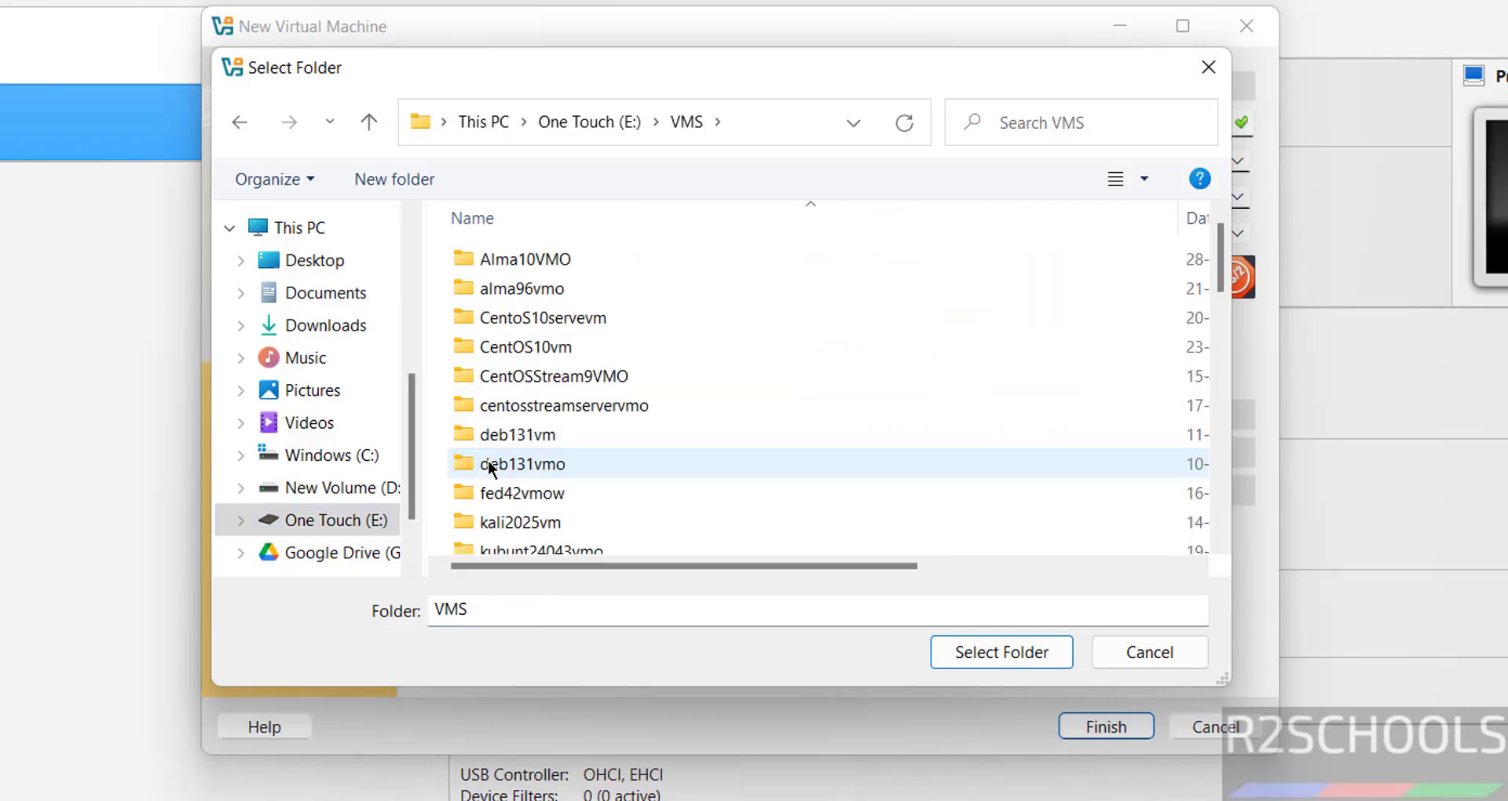
click(432, 182)
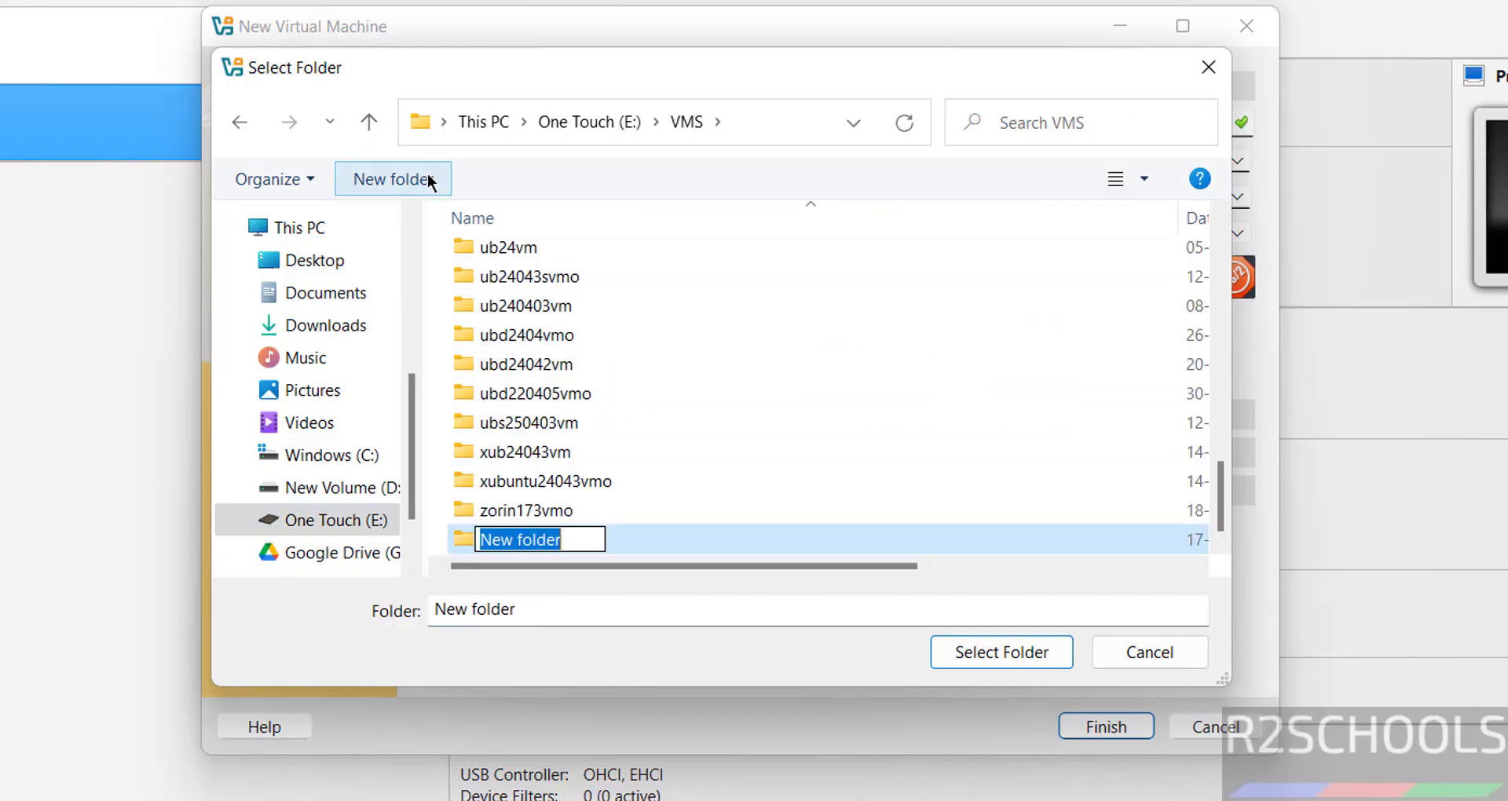
text(deepinos25vmo)
key(Return)
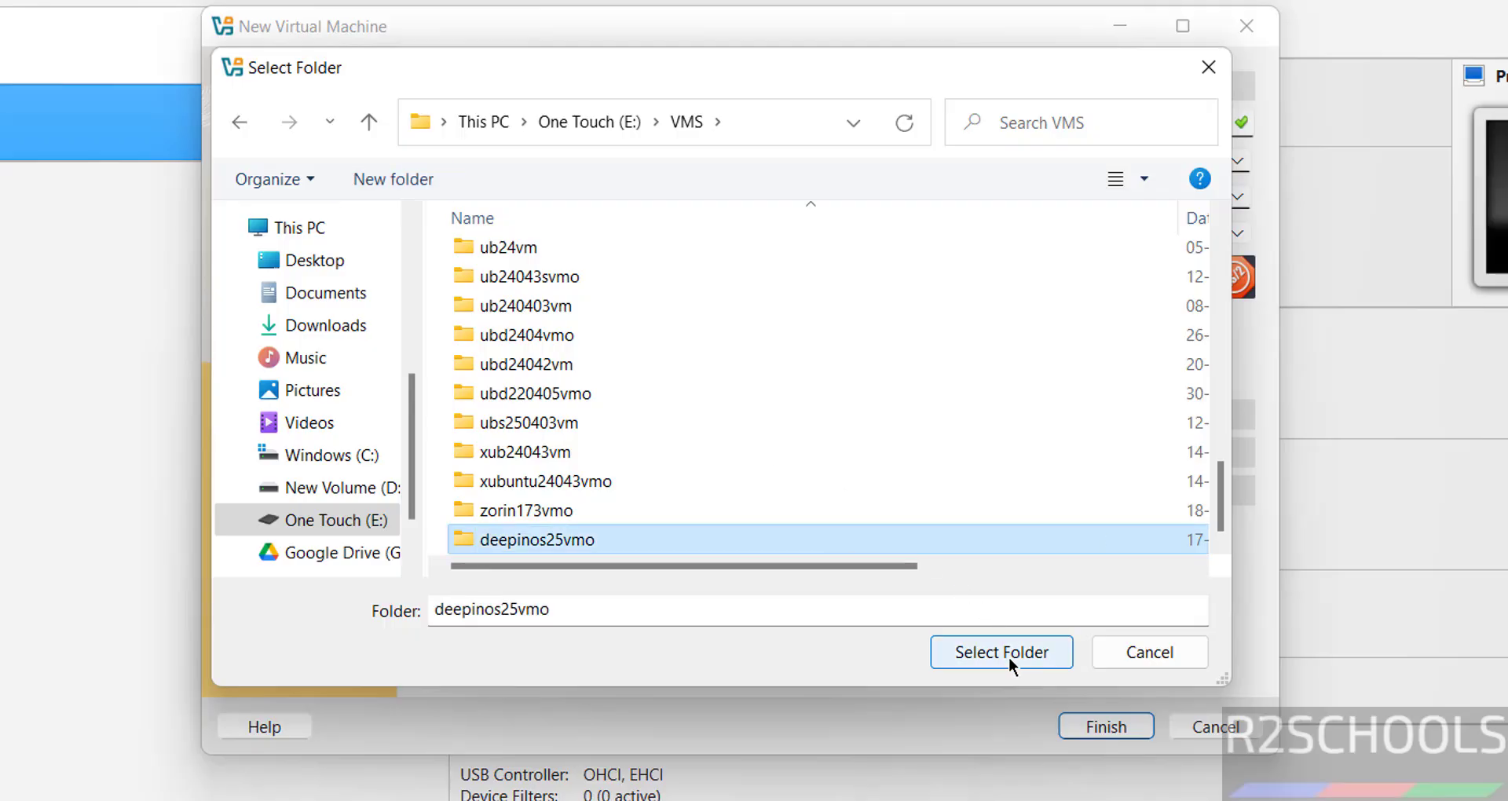
click(1006, 656)
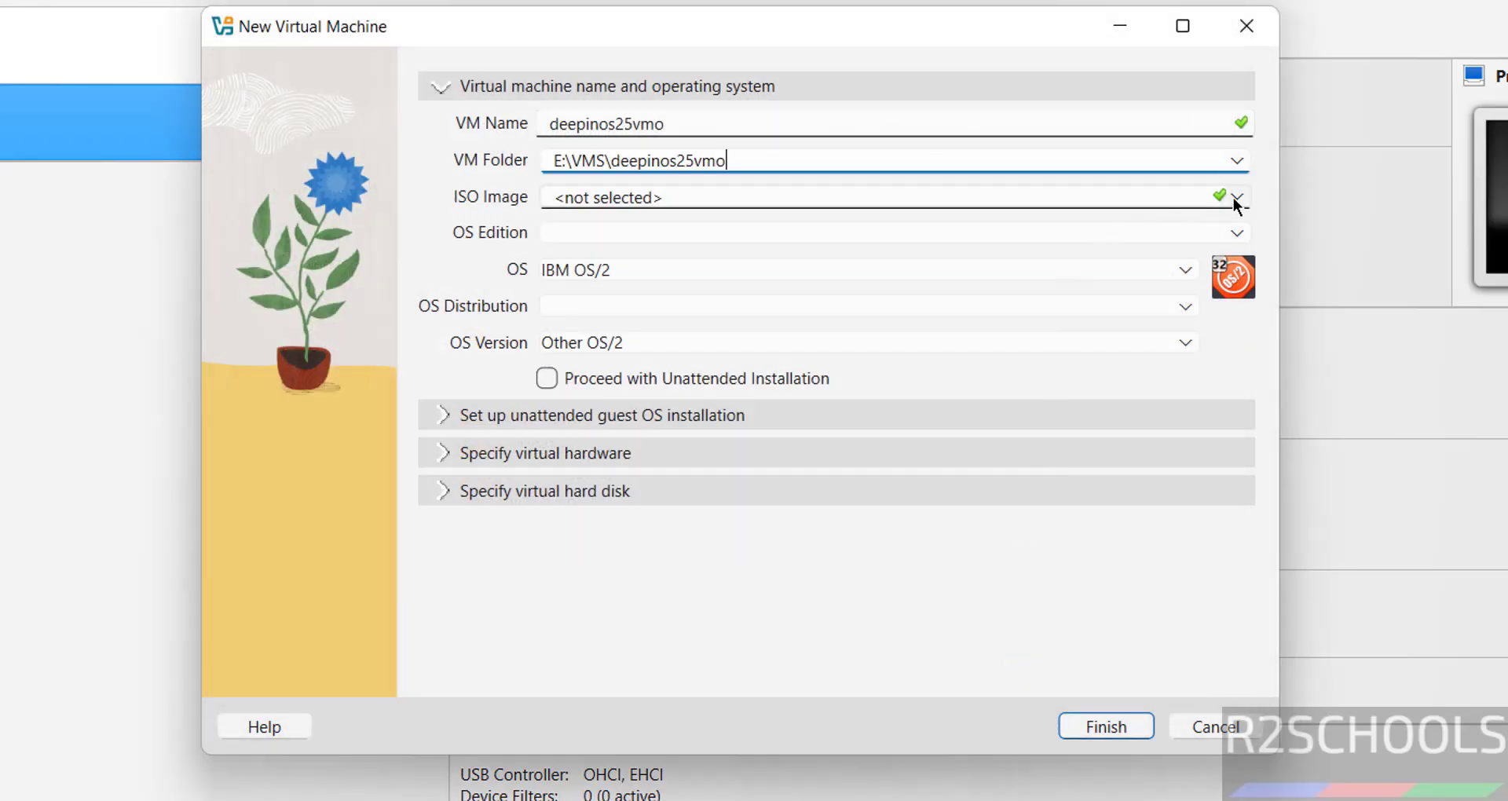
Step: Attach the deepin-desktop-community-25.0.1-amd64.iso image and set the OS type to Debian (64-bit)
click(1236, 197)
click(721, 284)
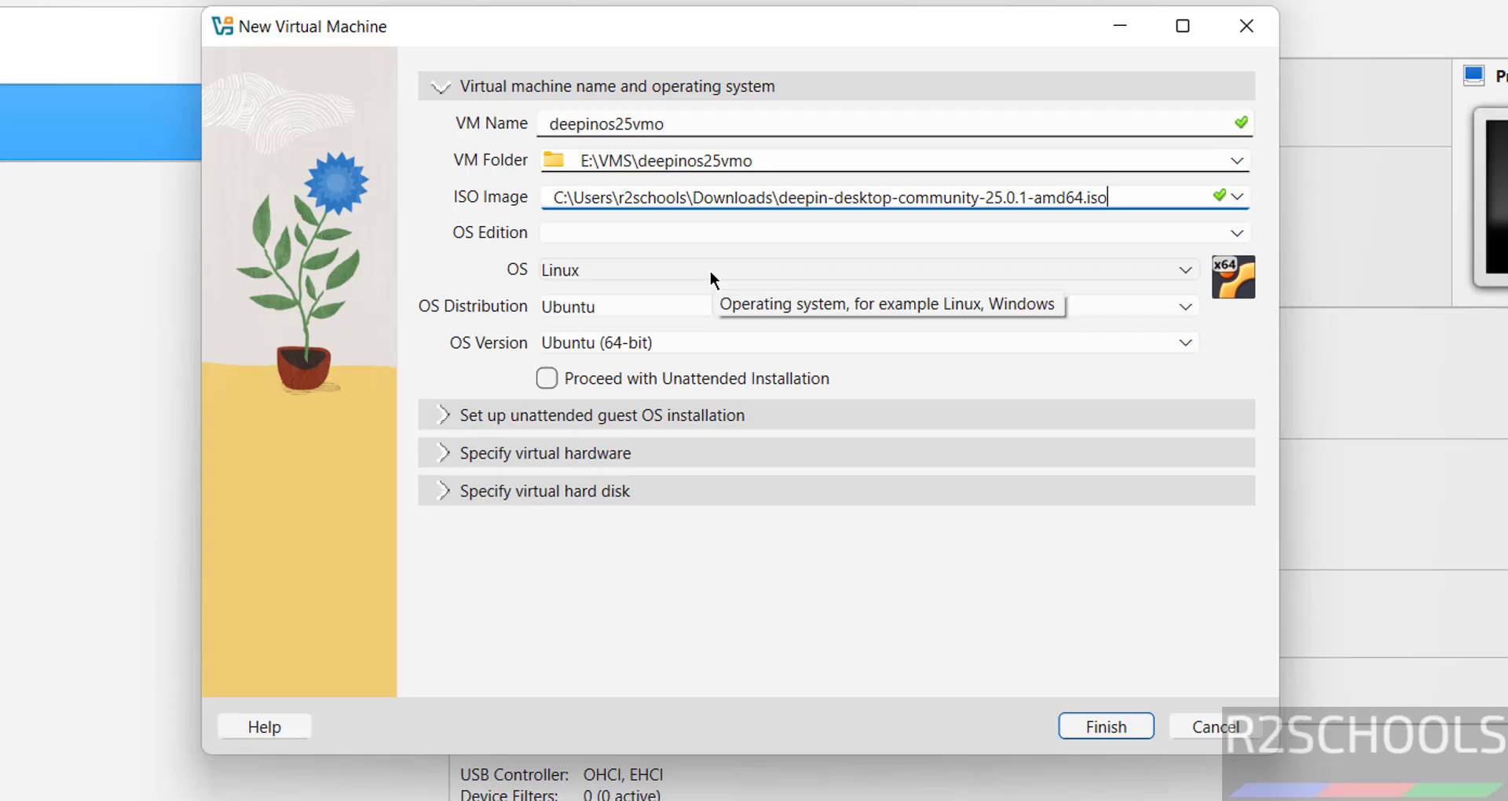
click(666, 309)
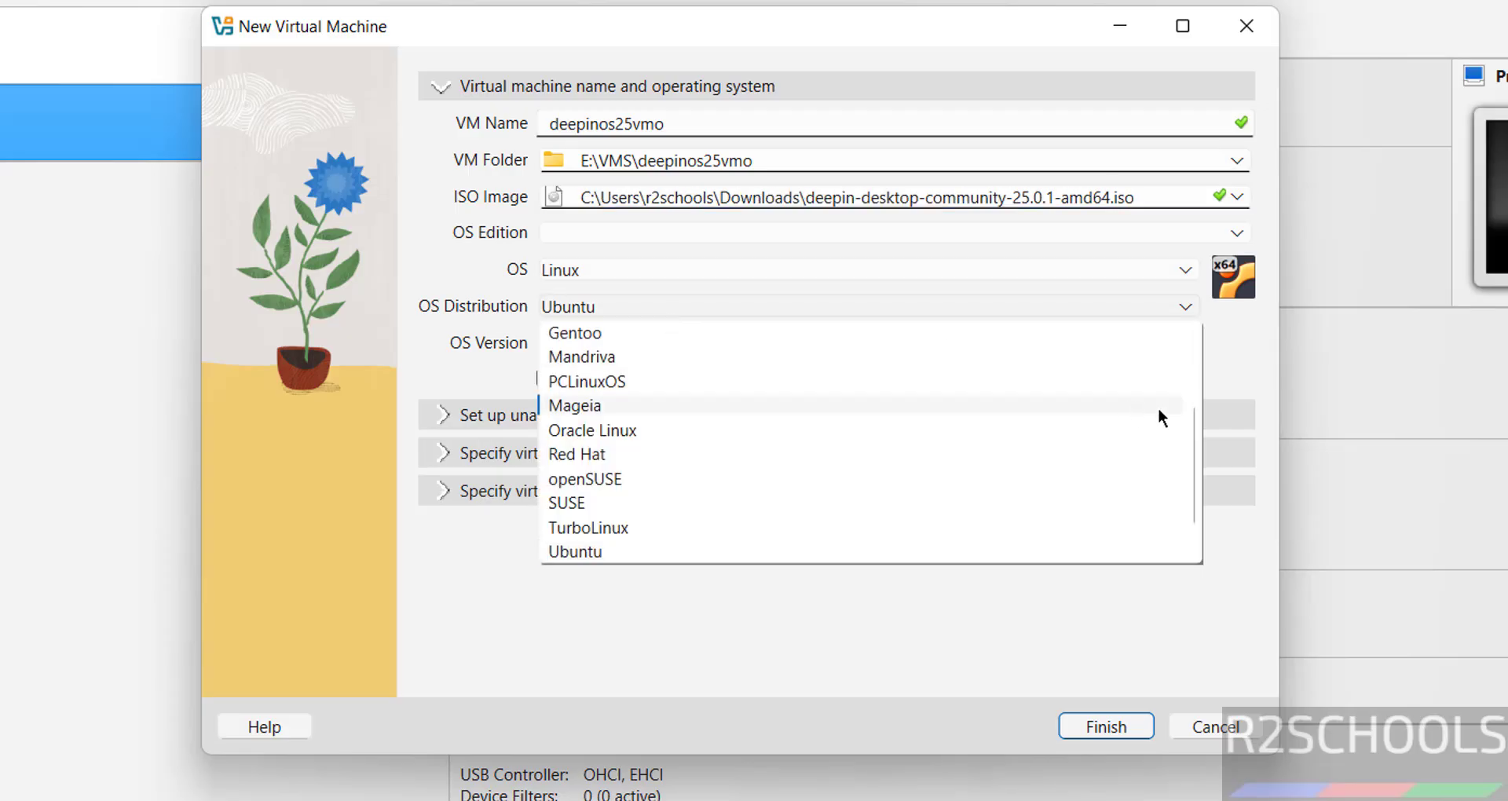
click(1193, 386)
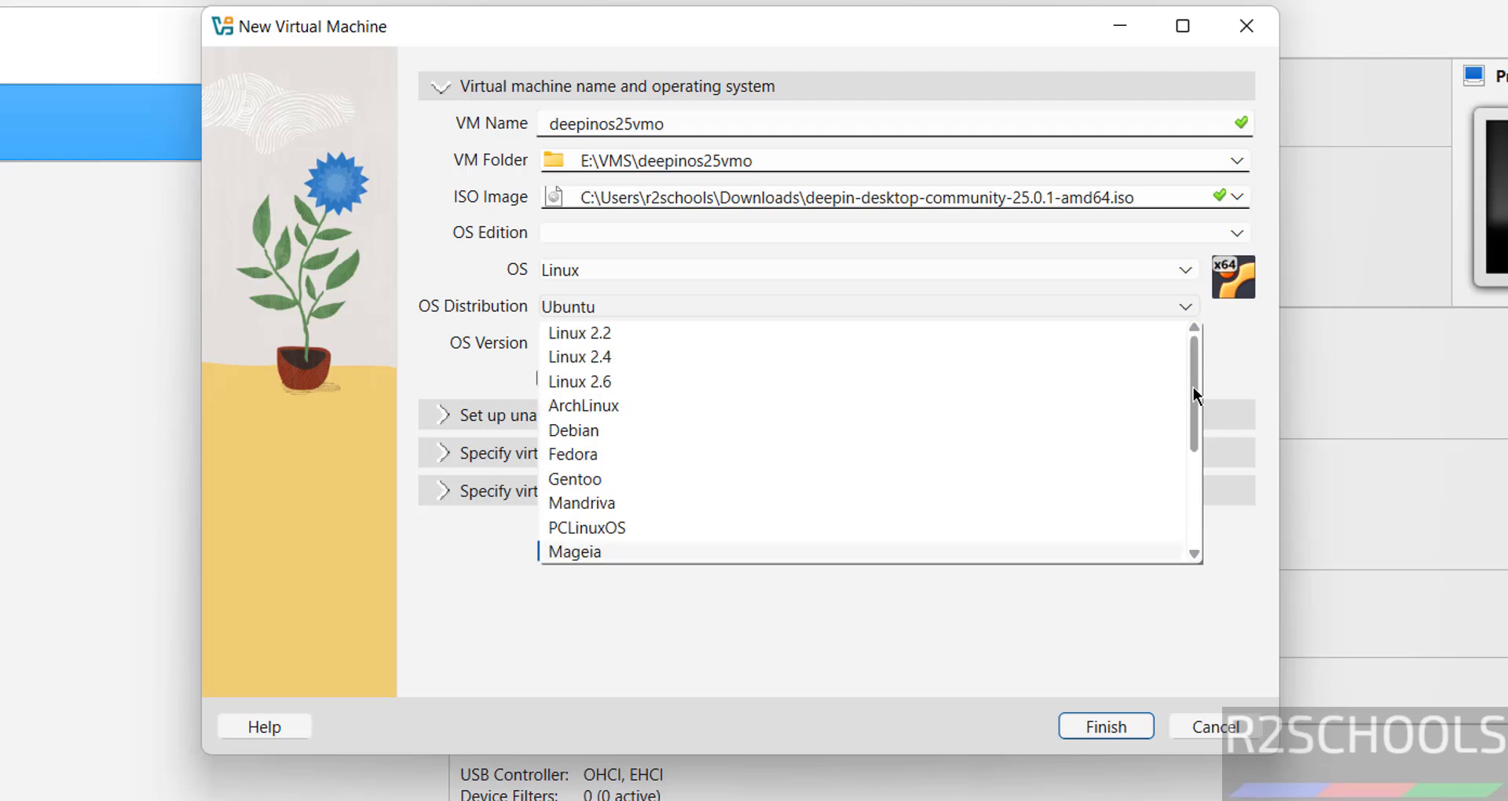
click(666, 430)
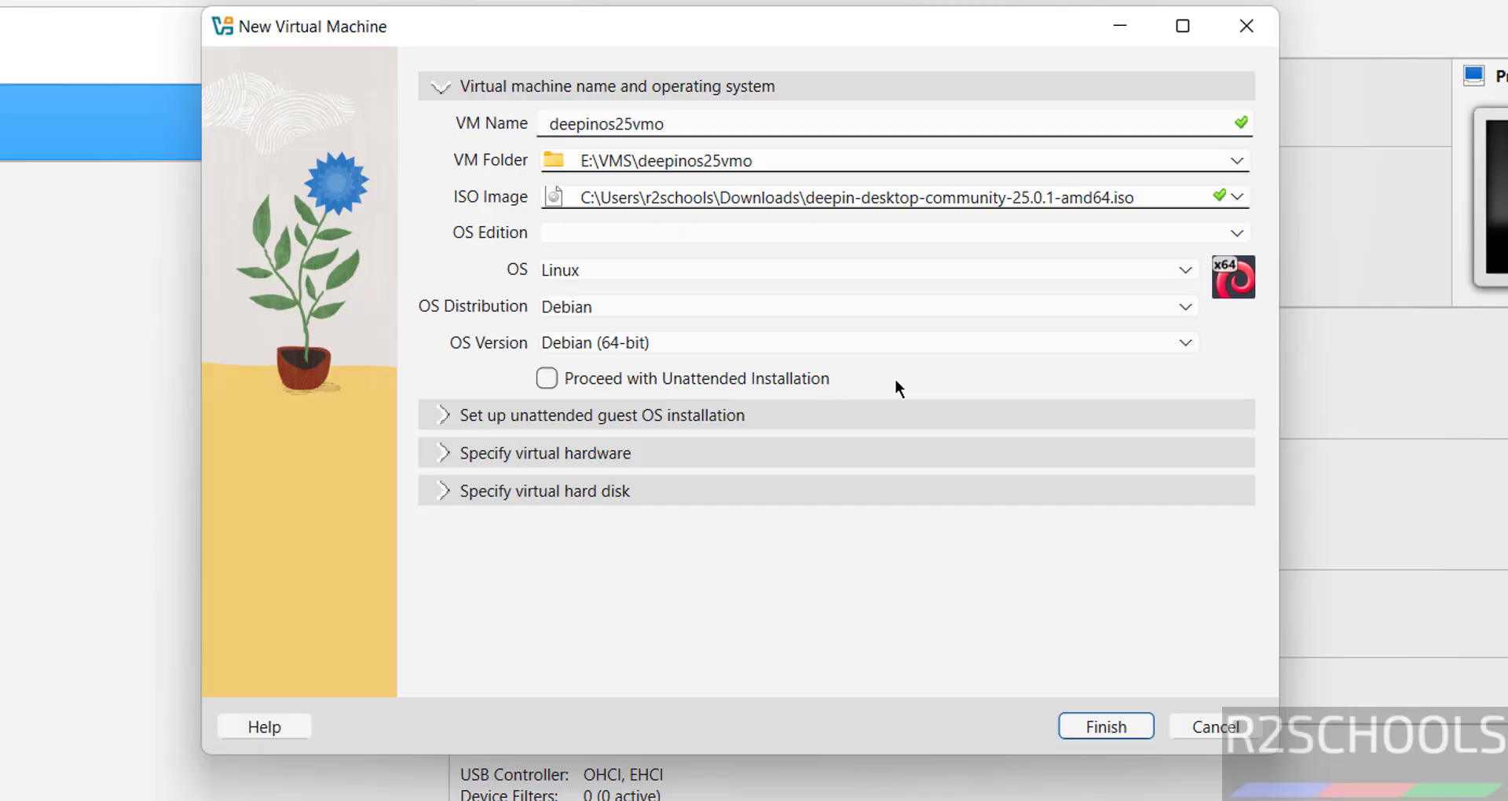
click(618, 463)
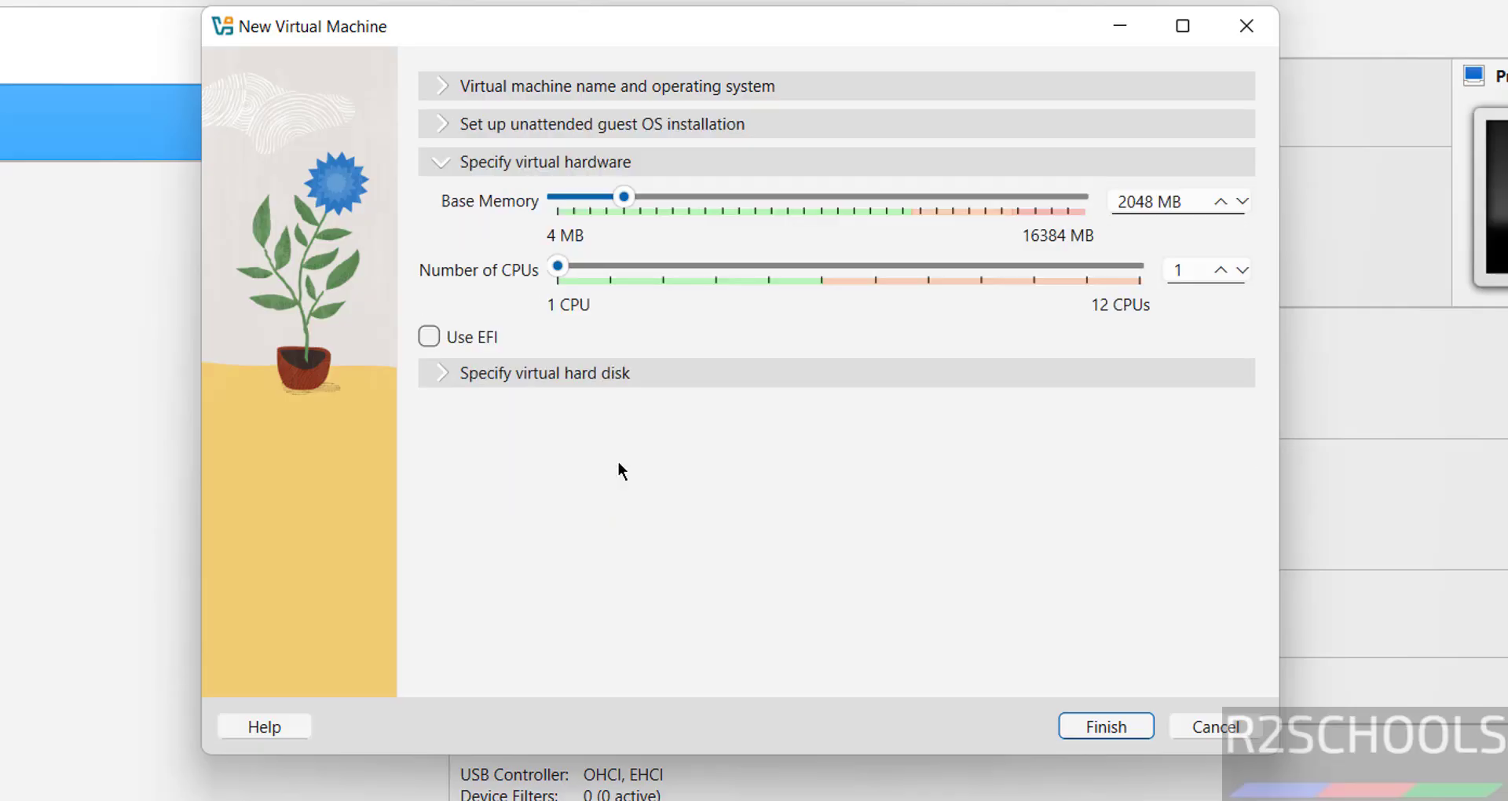
Step: Set the VM's base memory to 4096 MB and its processors to 2
double_click(1135, 203)
text(4096)
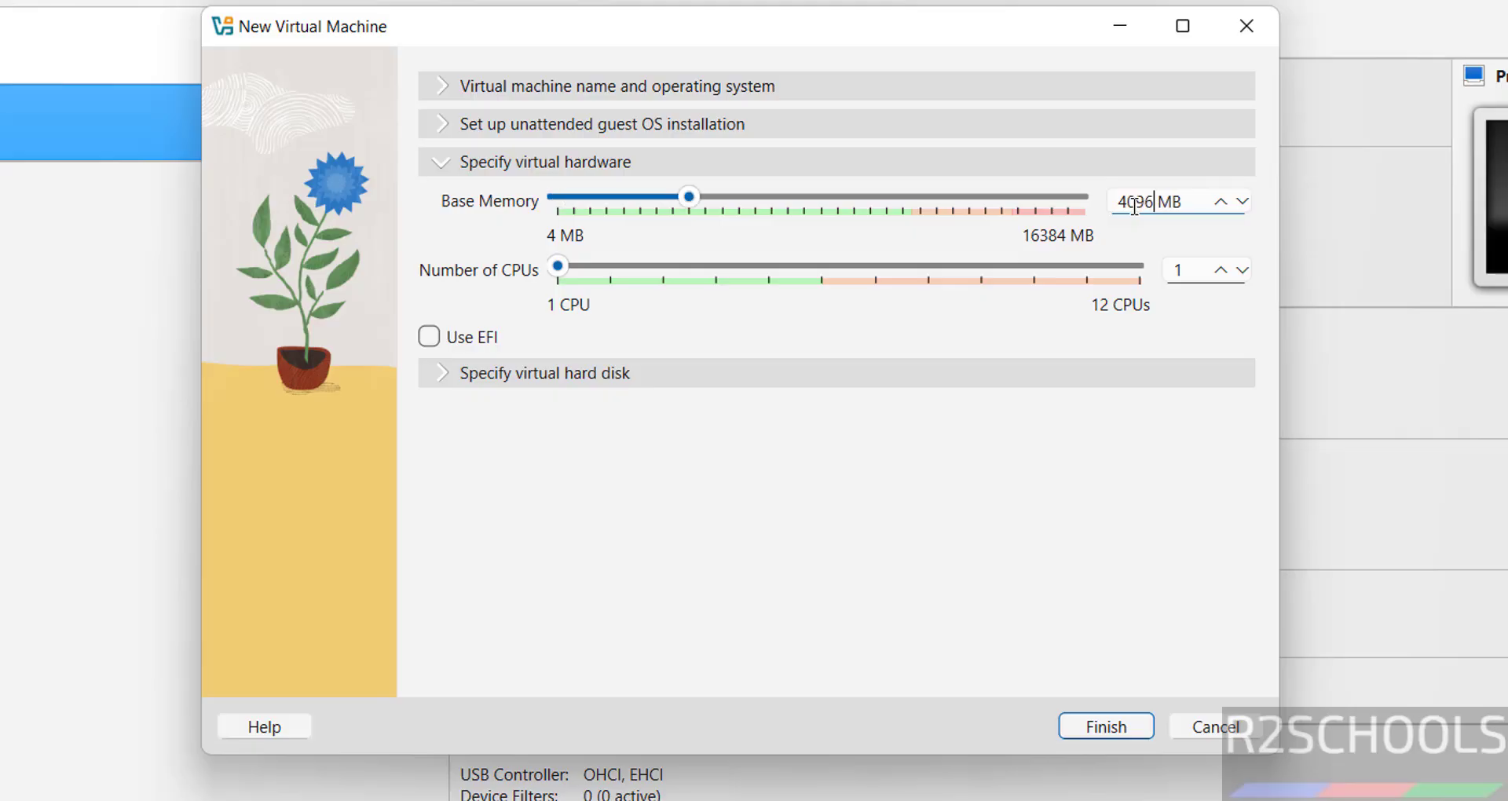
key(Tab)
text(2)
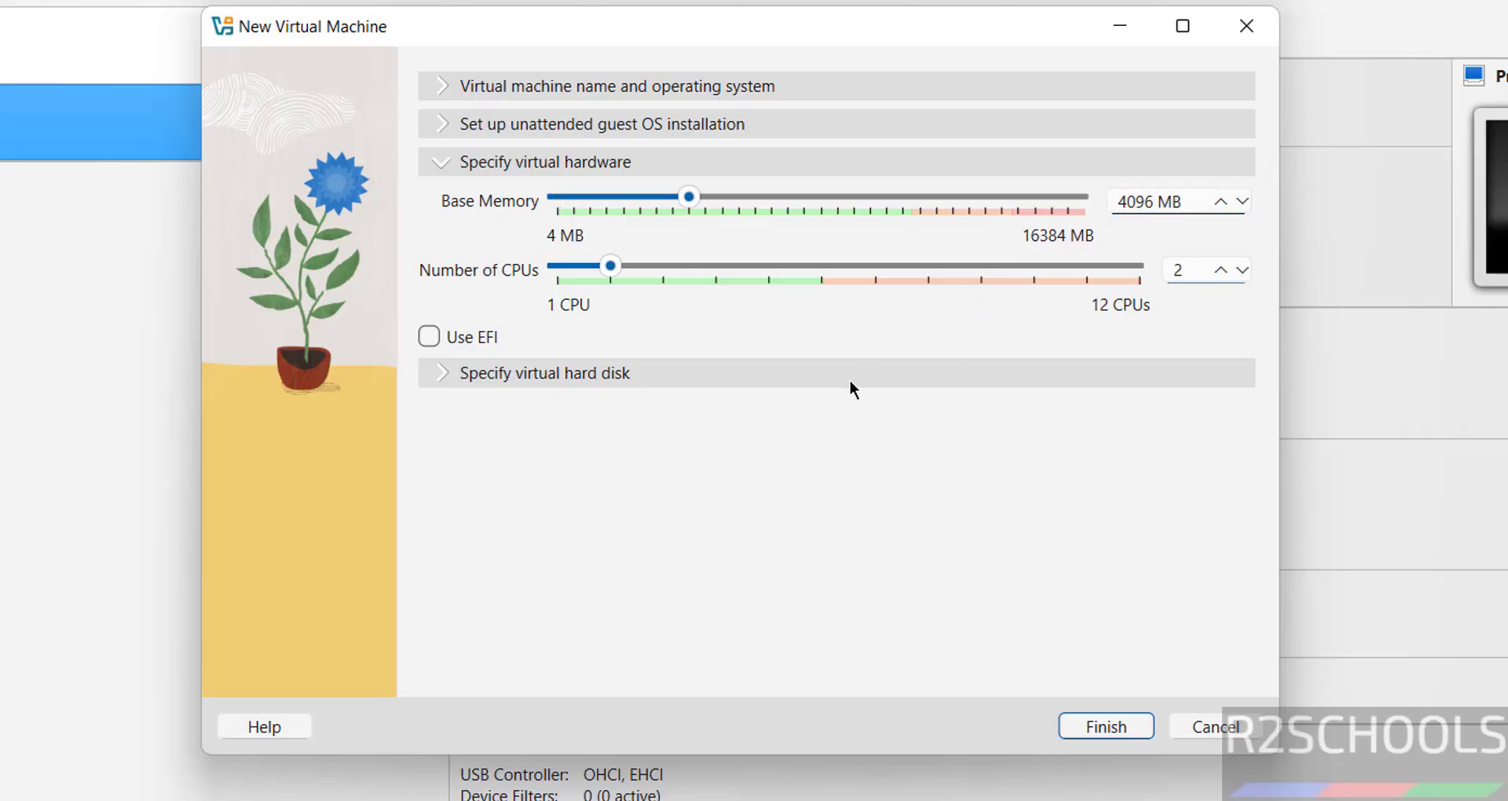
Step: Give the VM a 100 GB virtual hard disk and finish creating it
click(846, 375)
double_click(1151, 348)
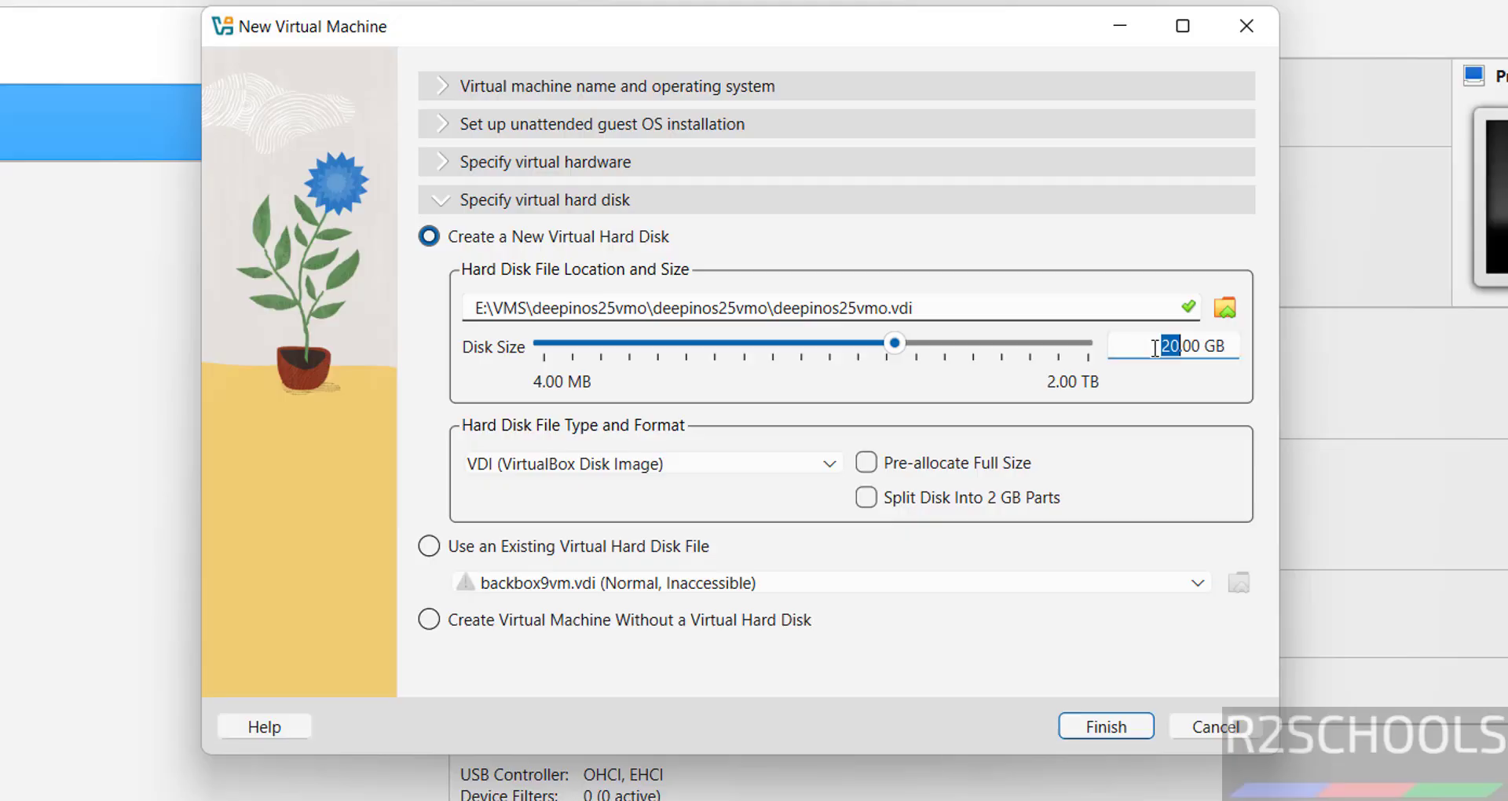
text(100)
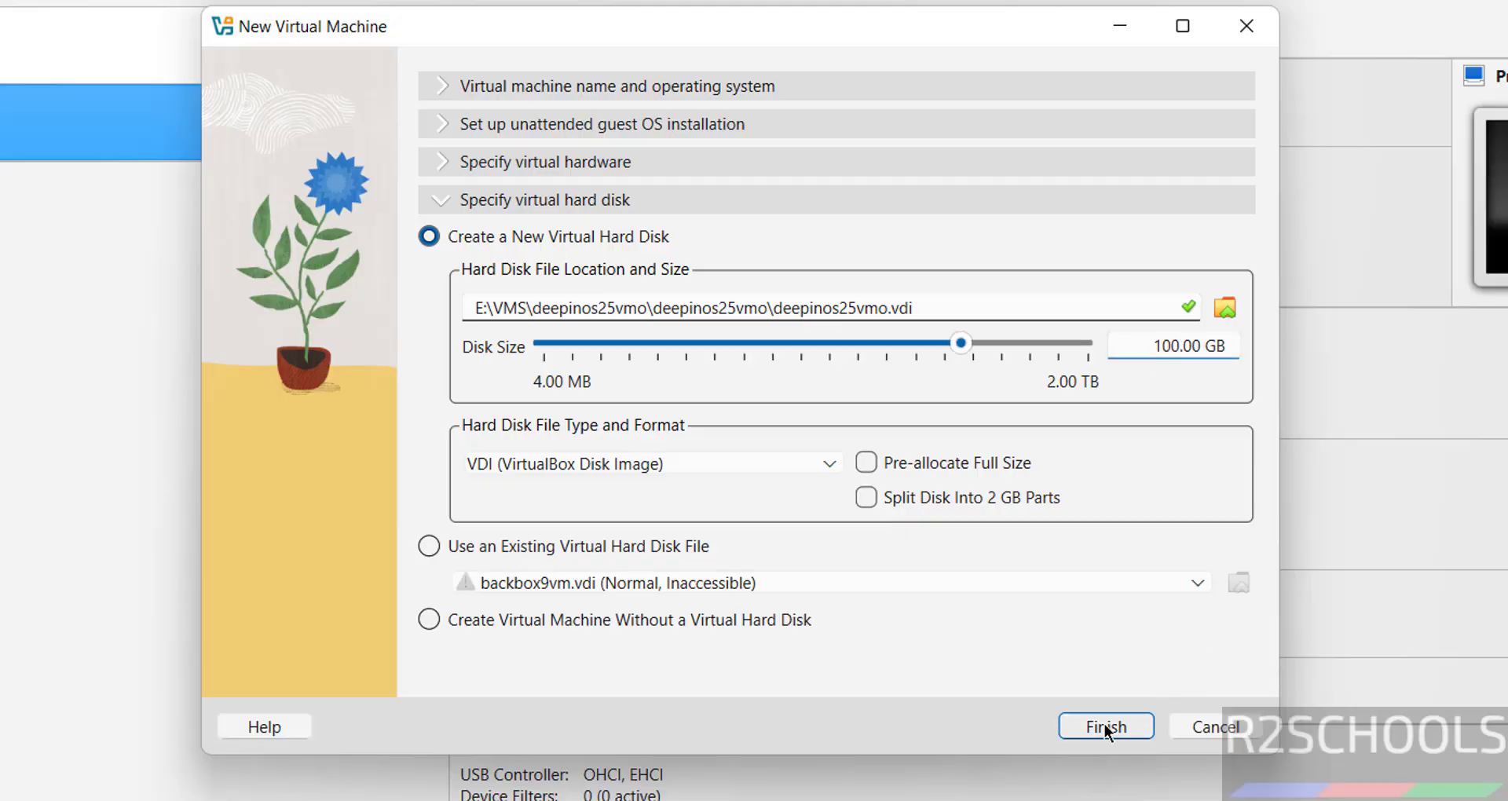
click(1104, 724)
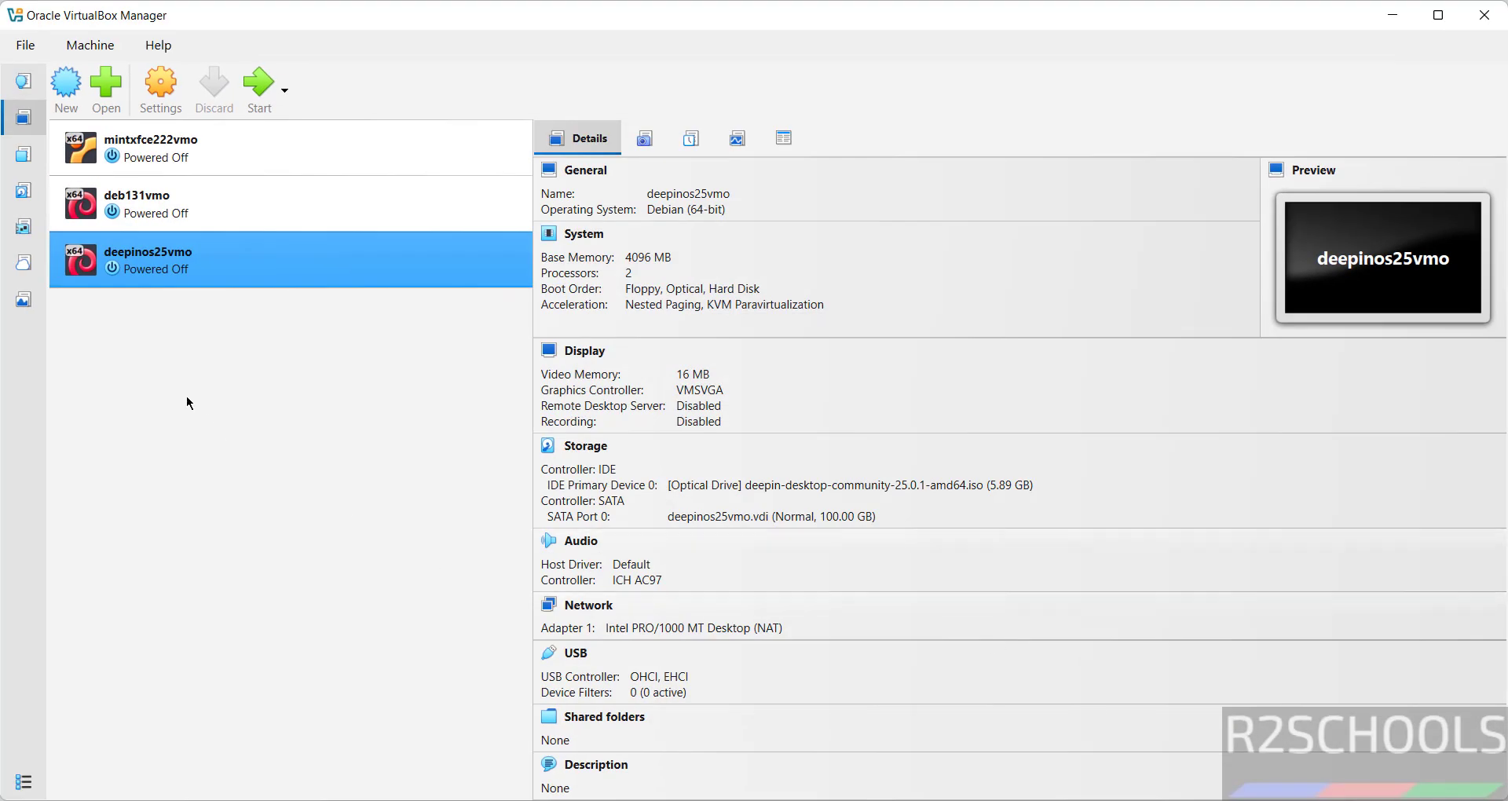
right_click(226, 263)
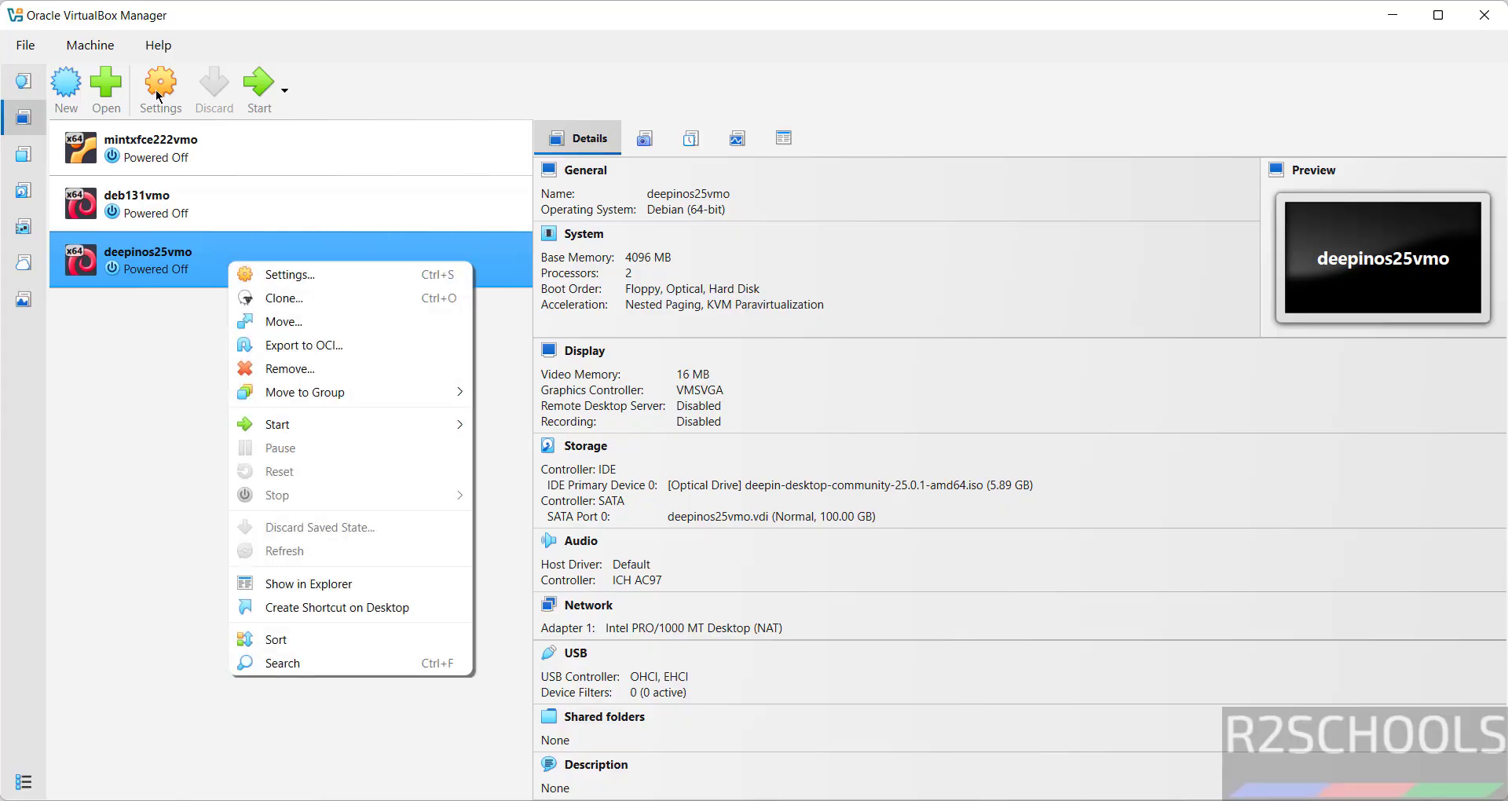
mouse_move(306, 424)
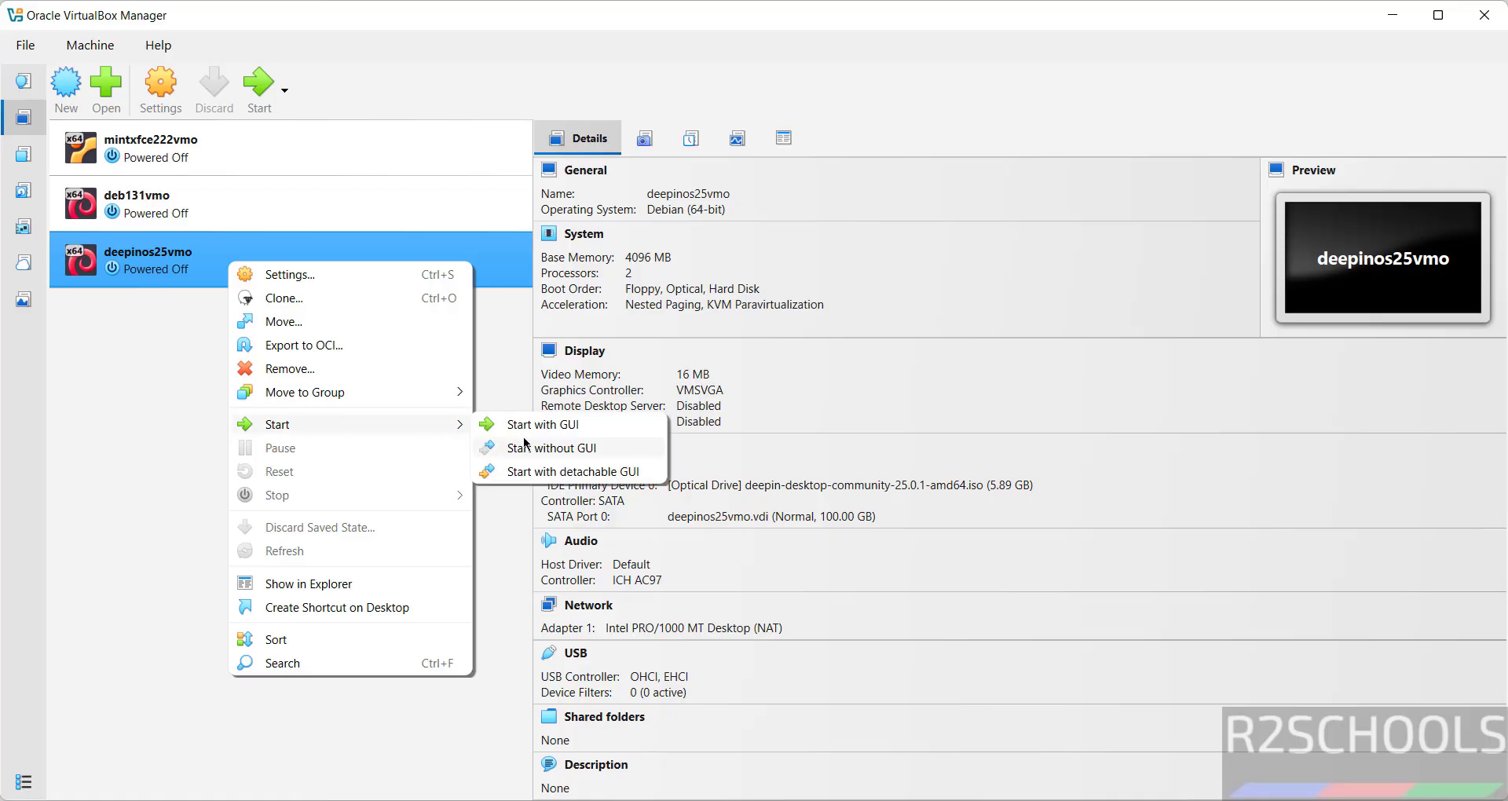
click(112, 397)
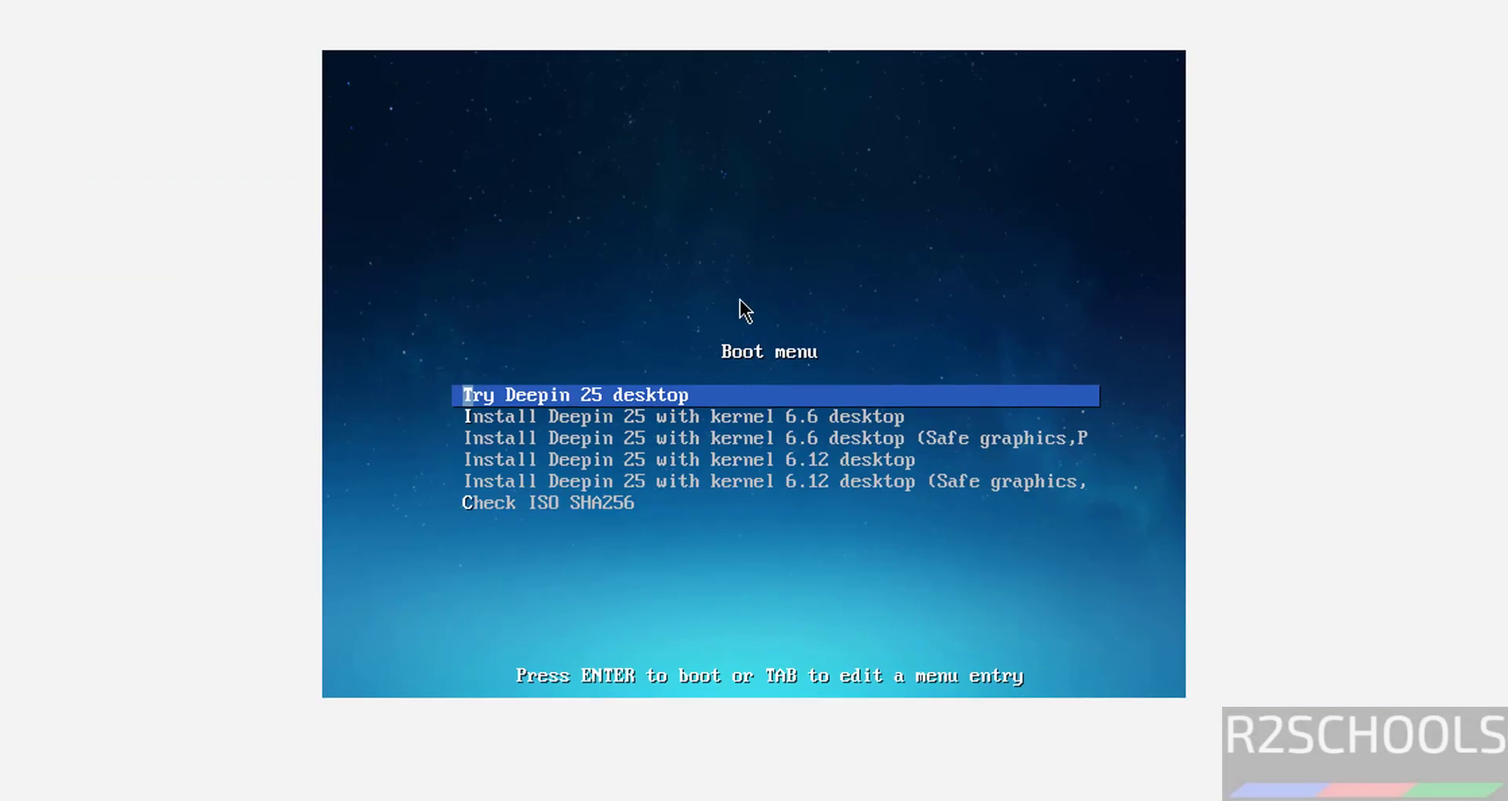
Step: Boot the 'Install Deepin 25 with kernel 6.12 desktop' entry and pick English as the language
key(Down)
key(Down)
key(Down)
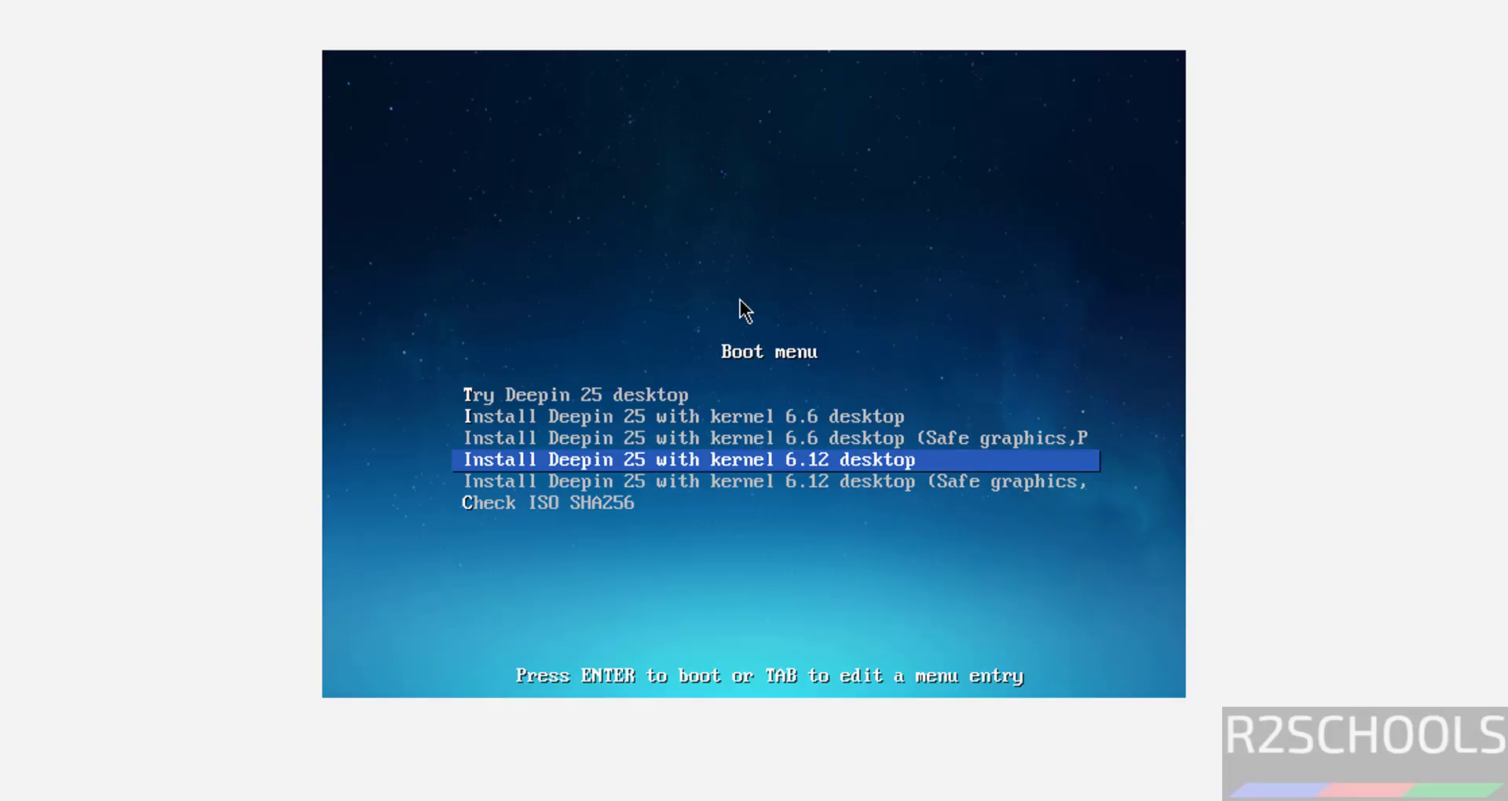
key(Return)
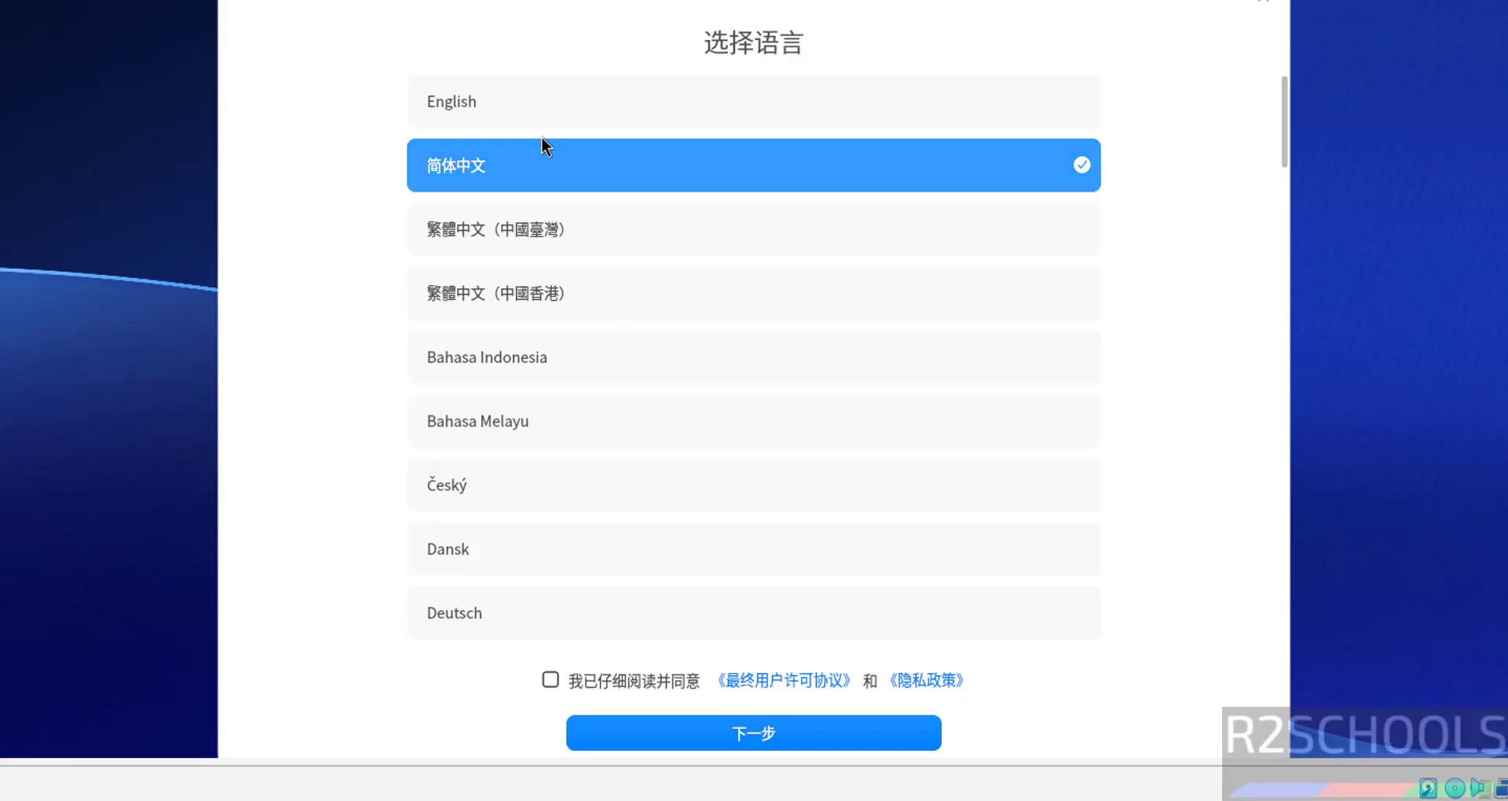
click(585, 106)
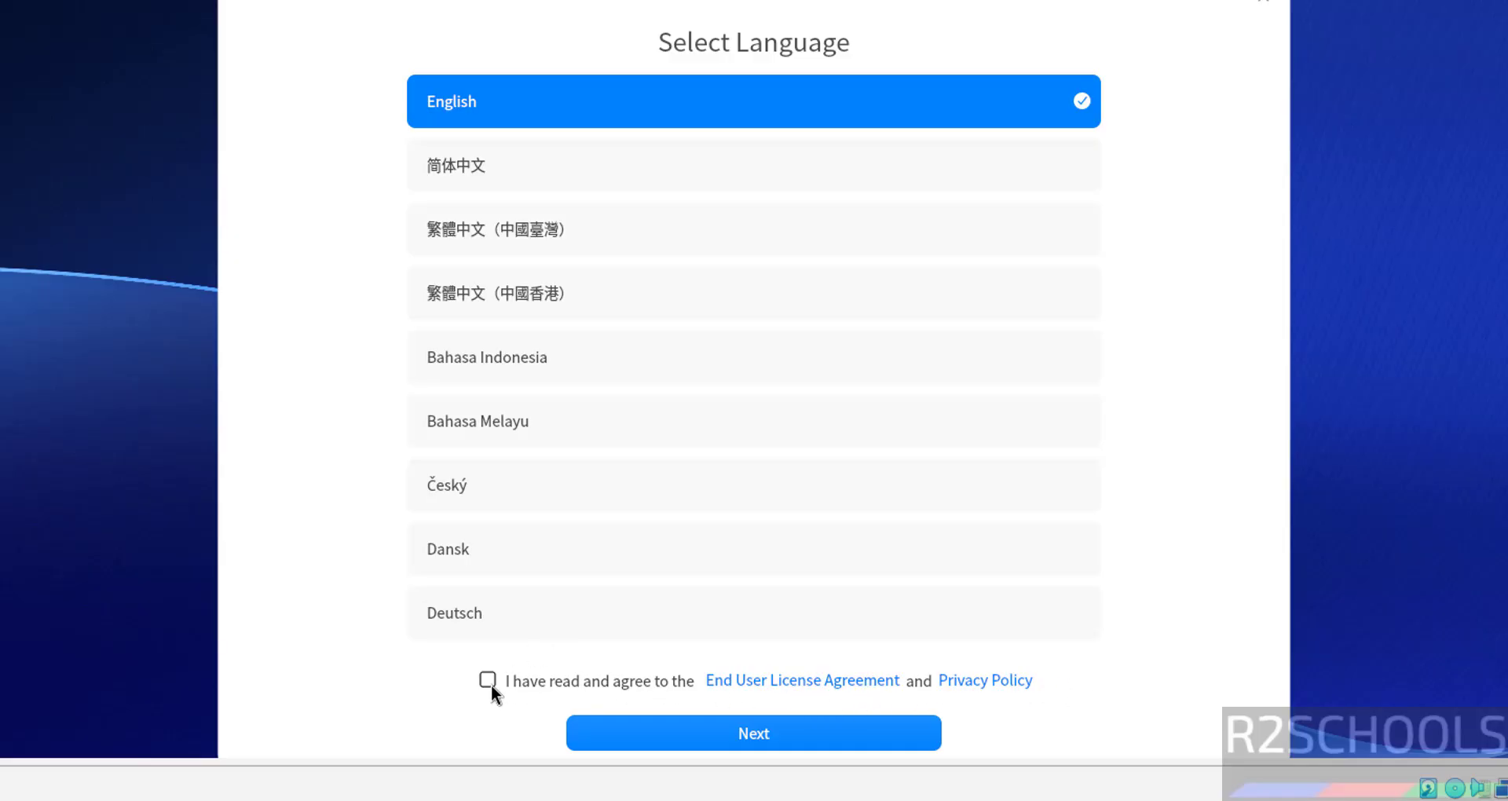
Step: Move past the language page and choose the Full Disk (Recommended) installation method
click(619, 731)
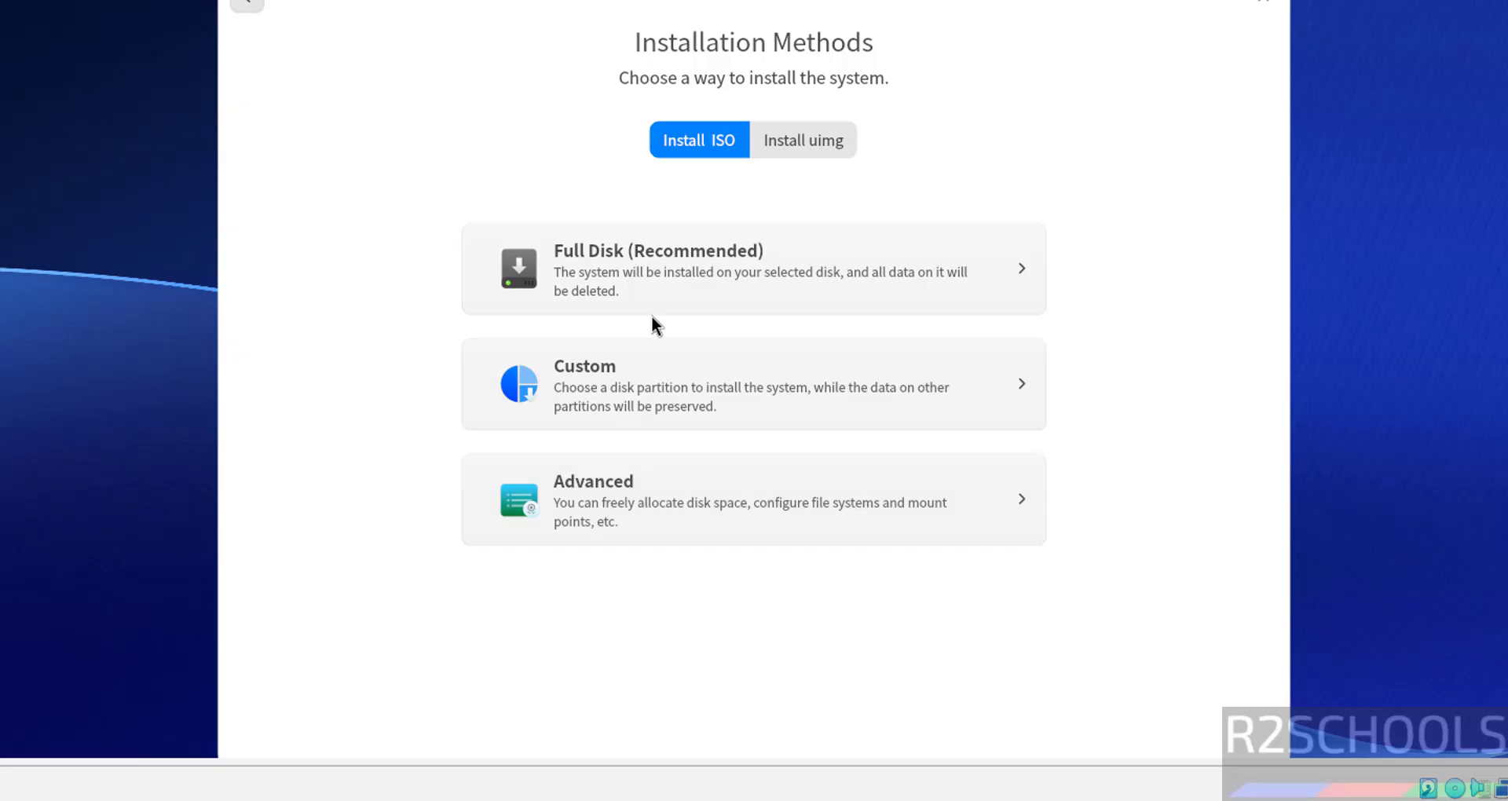
click(601, 289)
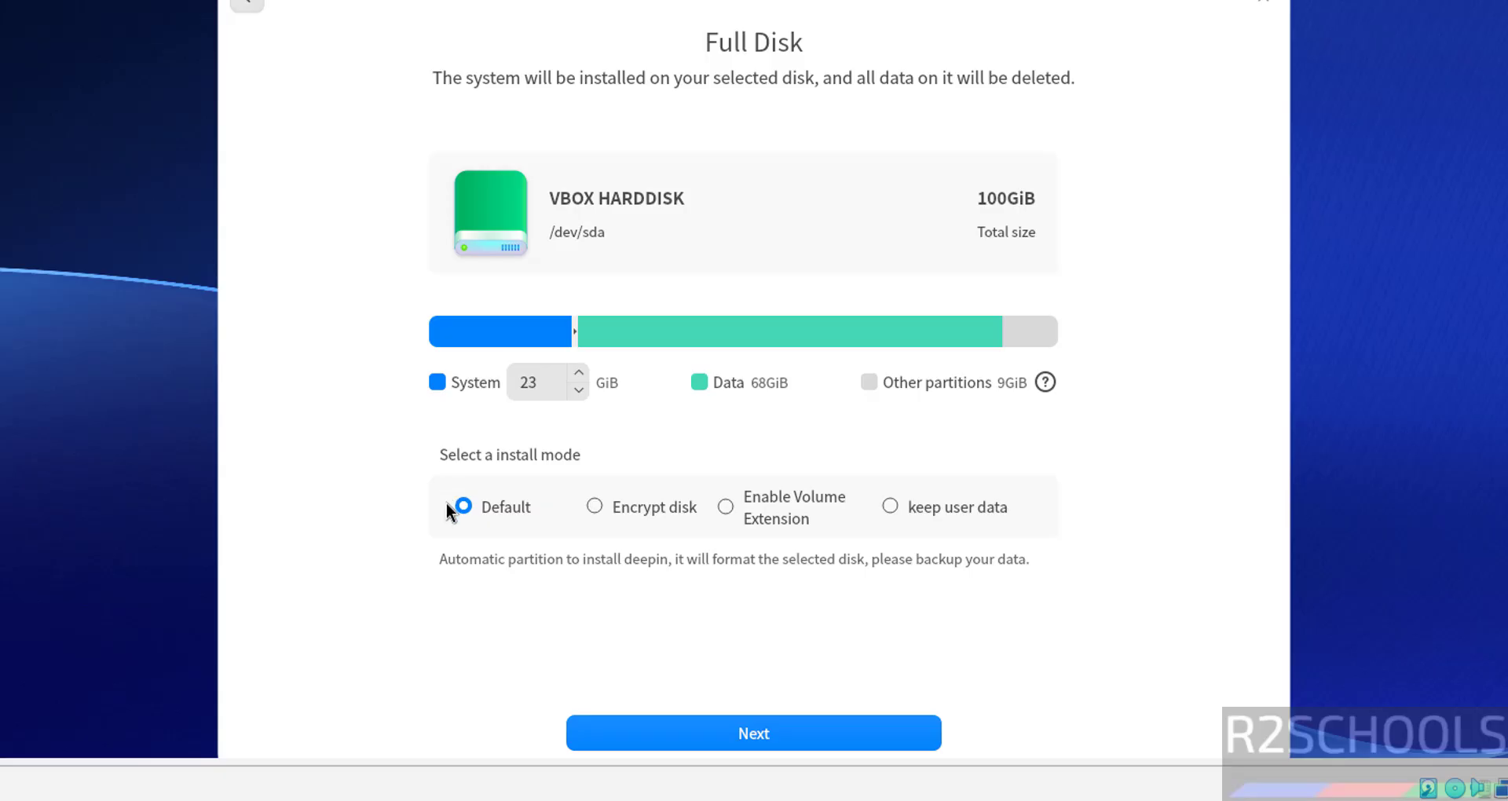
Step: Install deepin to /dev/sda and reboot after the successful installation
click(671, 729)
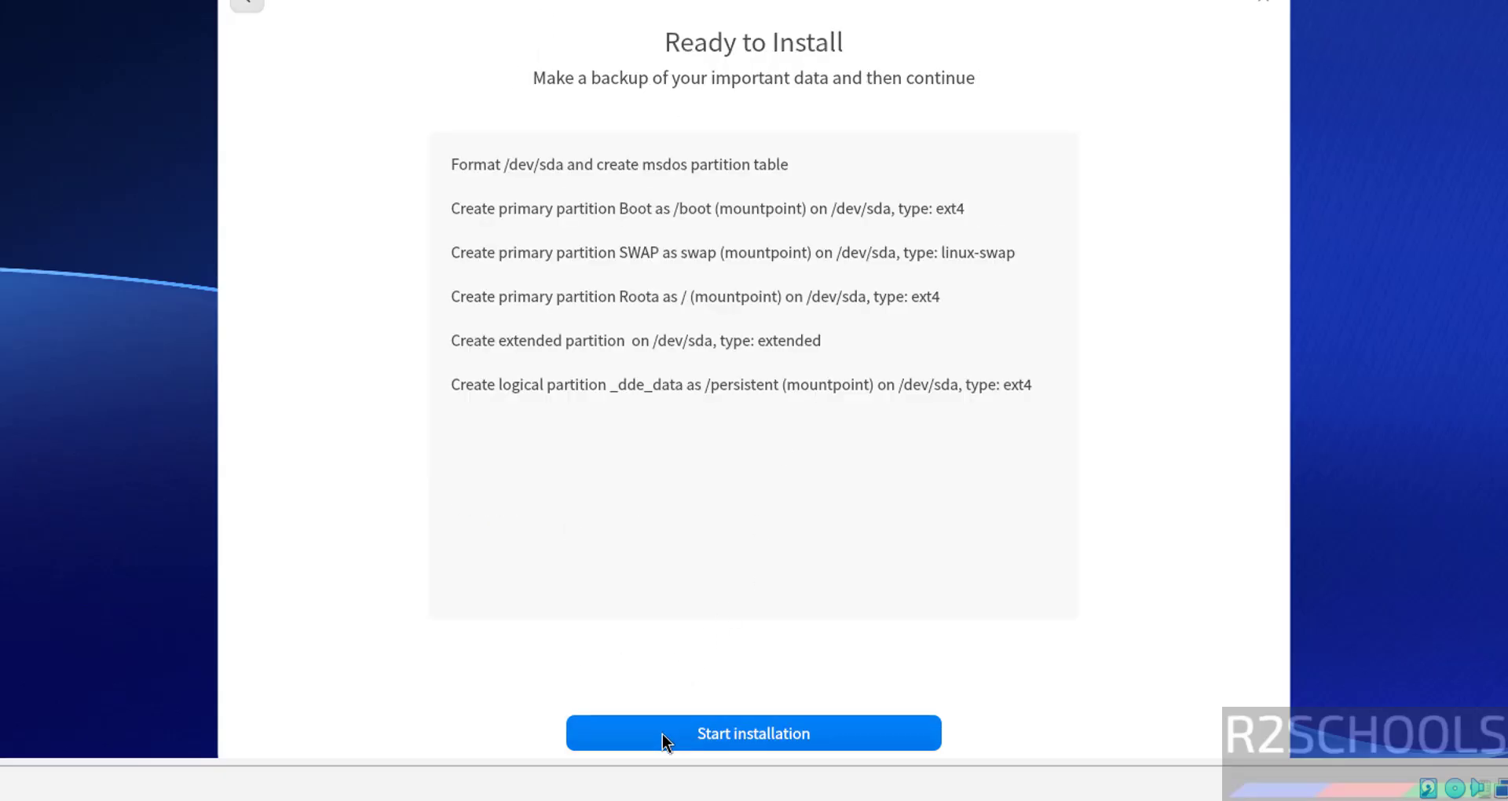
click(662, 734)
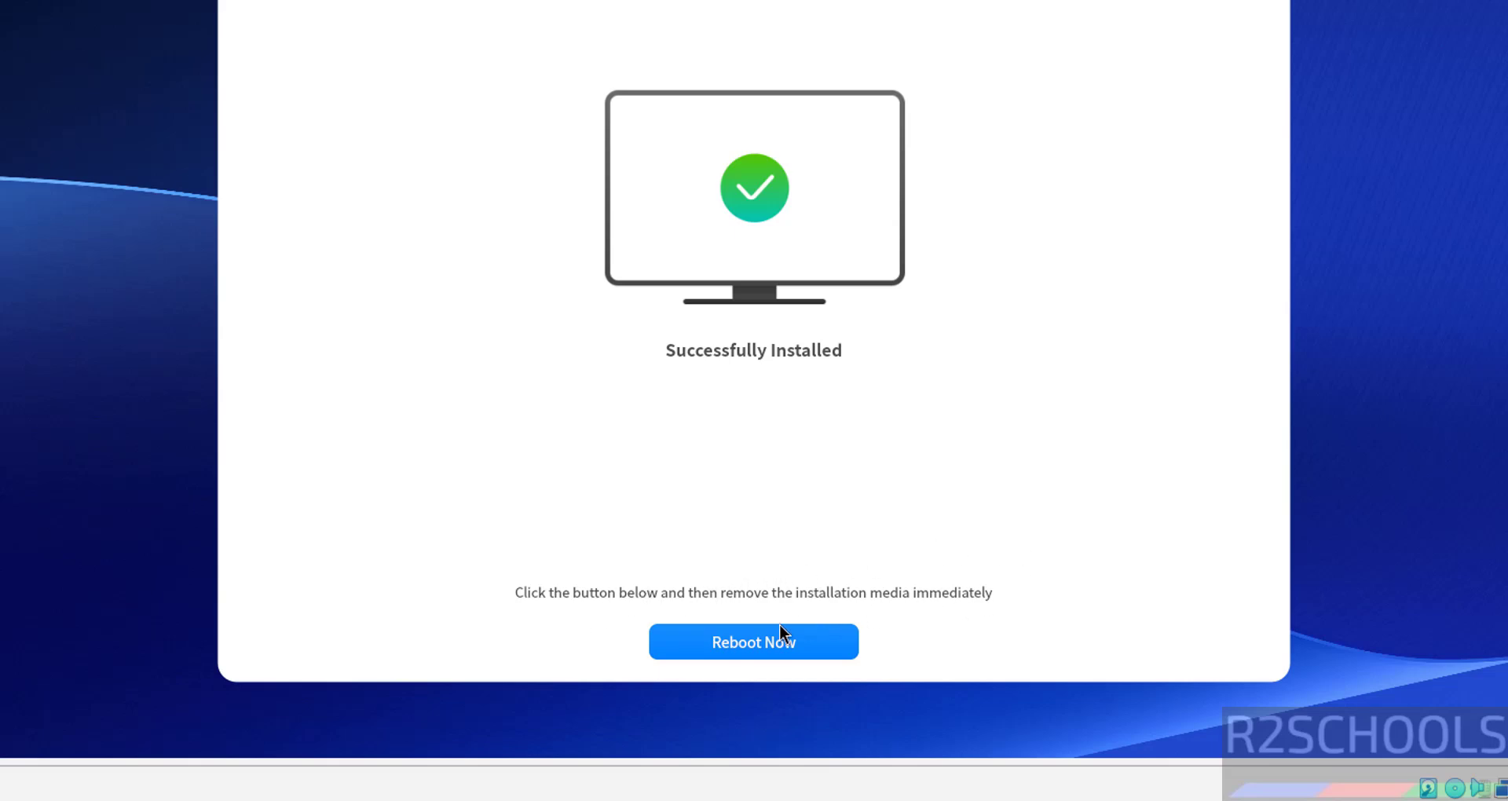
click(732, 642)
Step: Remove the deepin ISO from the VM's optical drive in VirtualBox Manager
click(1081, 673)
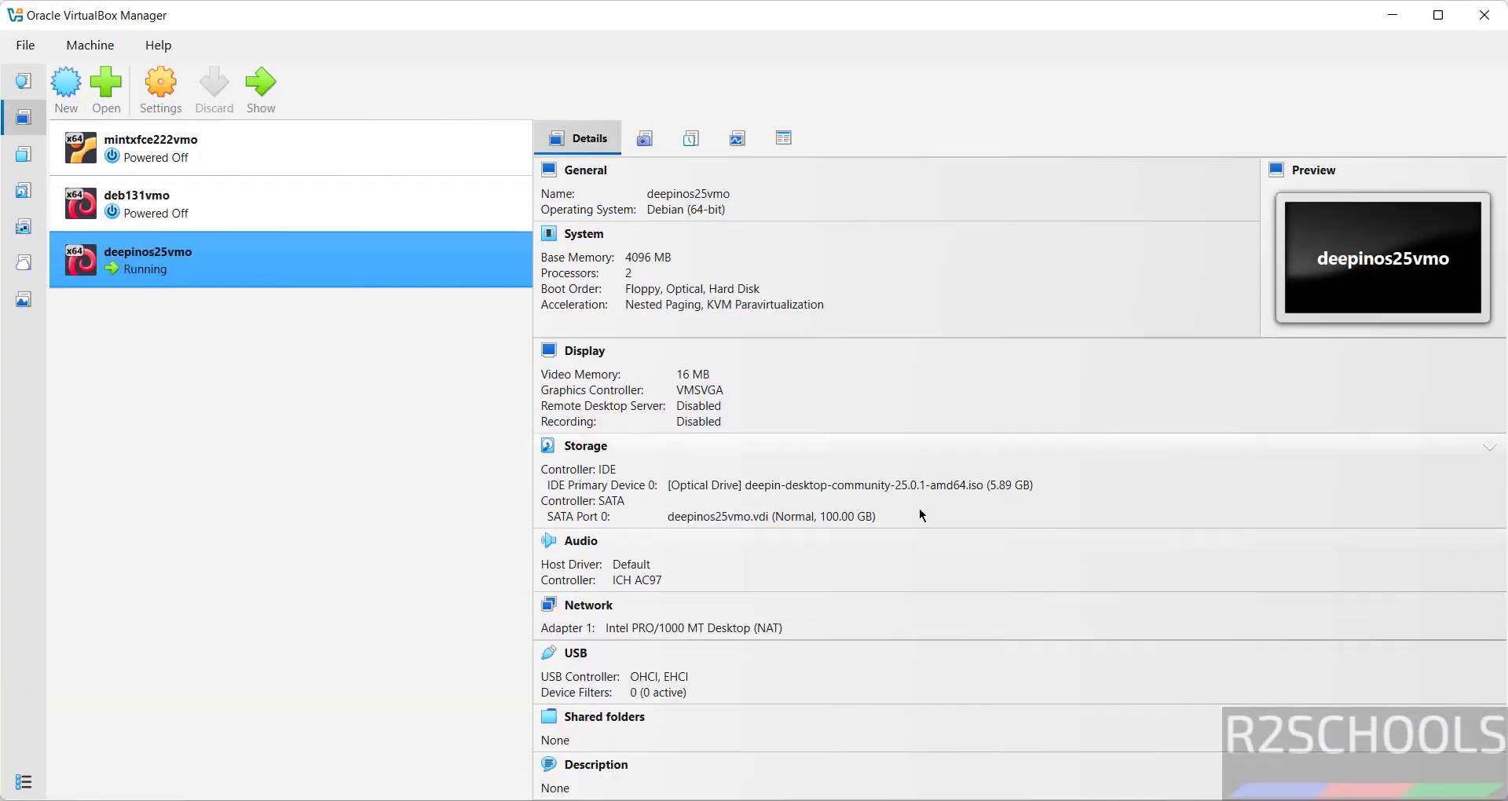
click(963, 464)
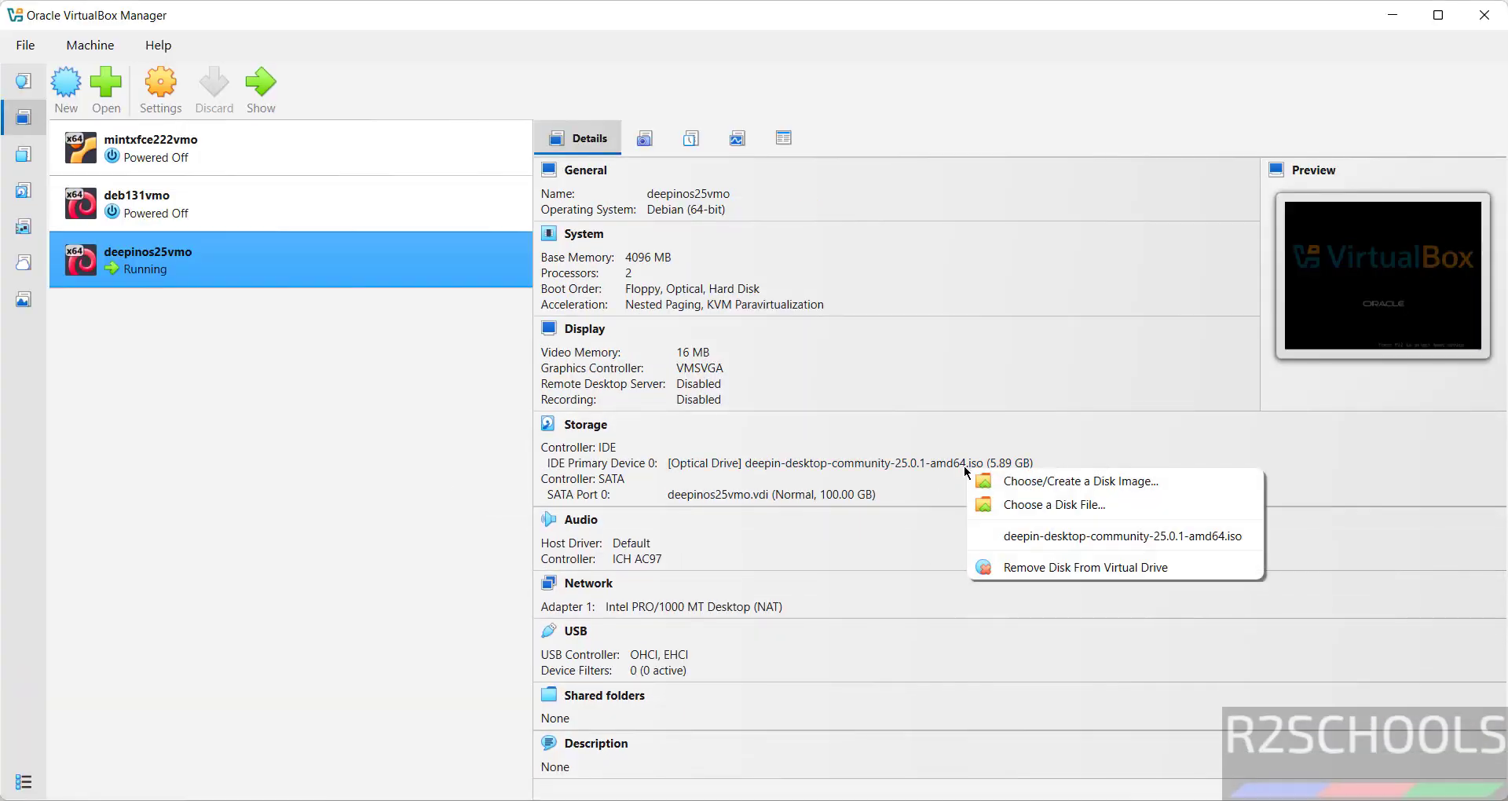
click(1021, 566)
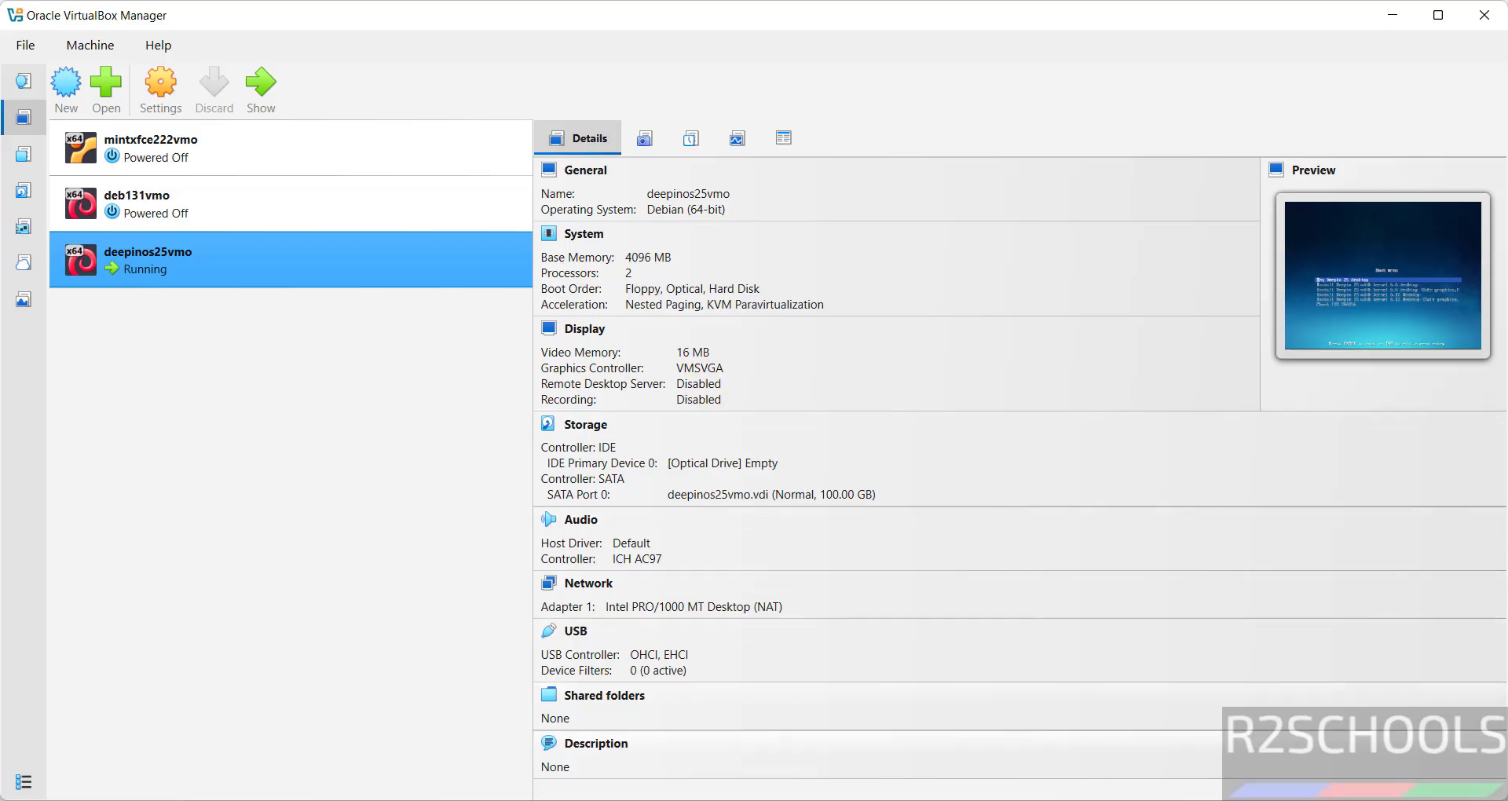
Step: Power off the deepinos25vmo VM and start it again from its installed disk
click(982, 800)
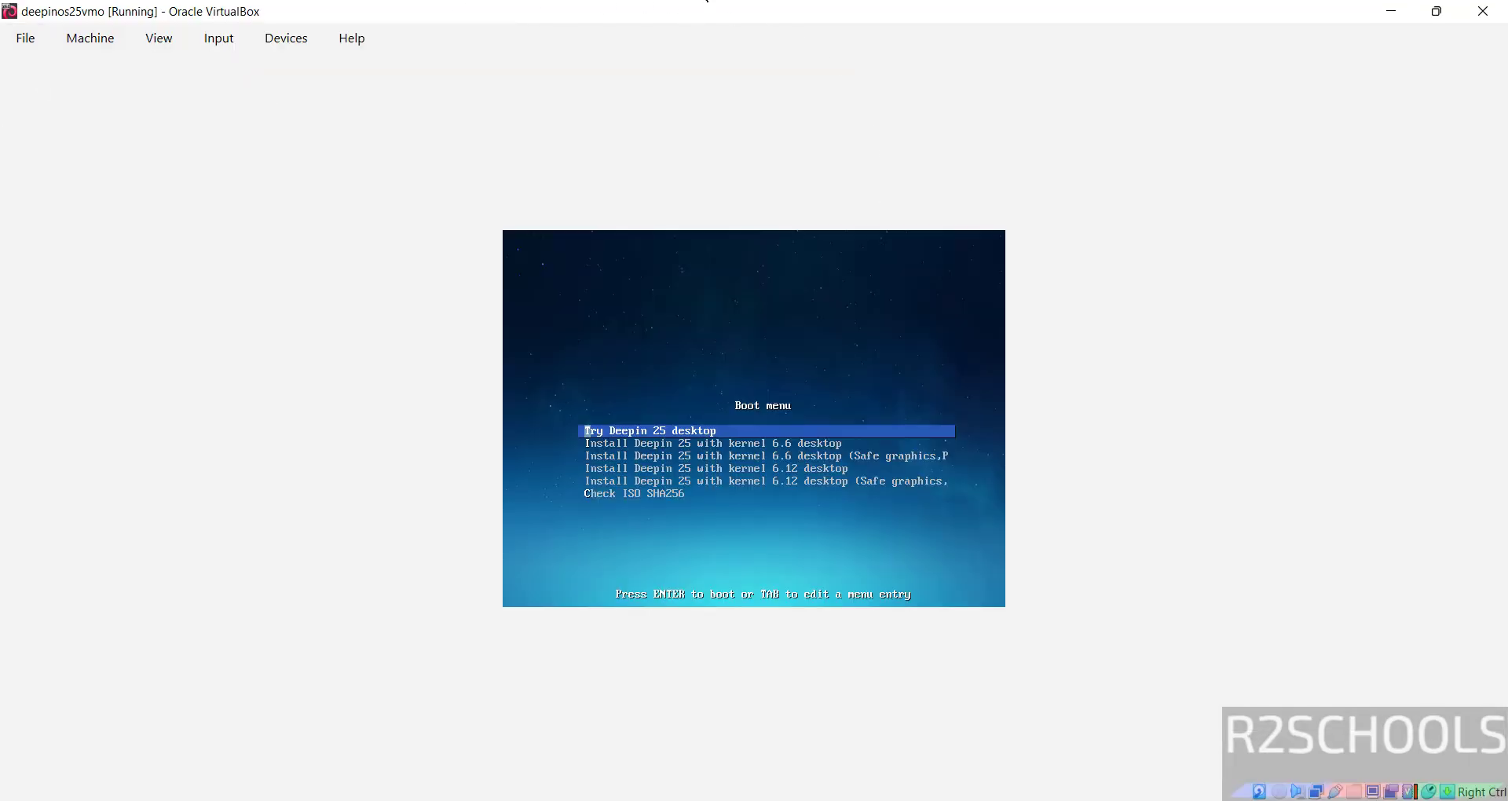
click(1483, 11)
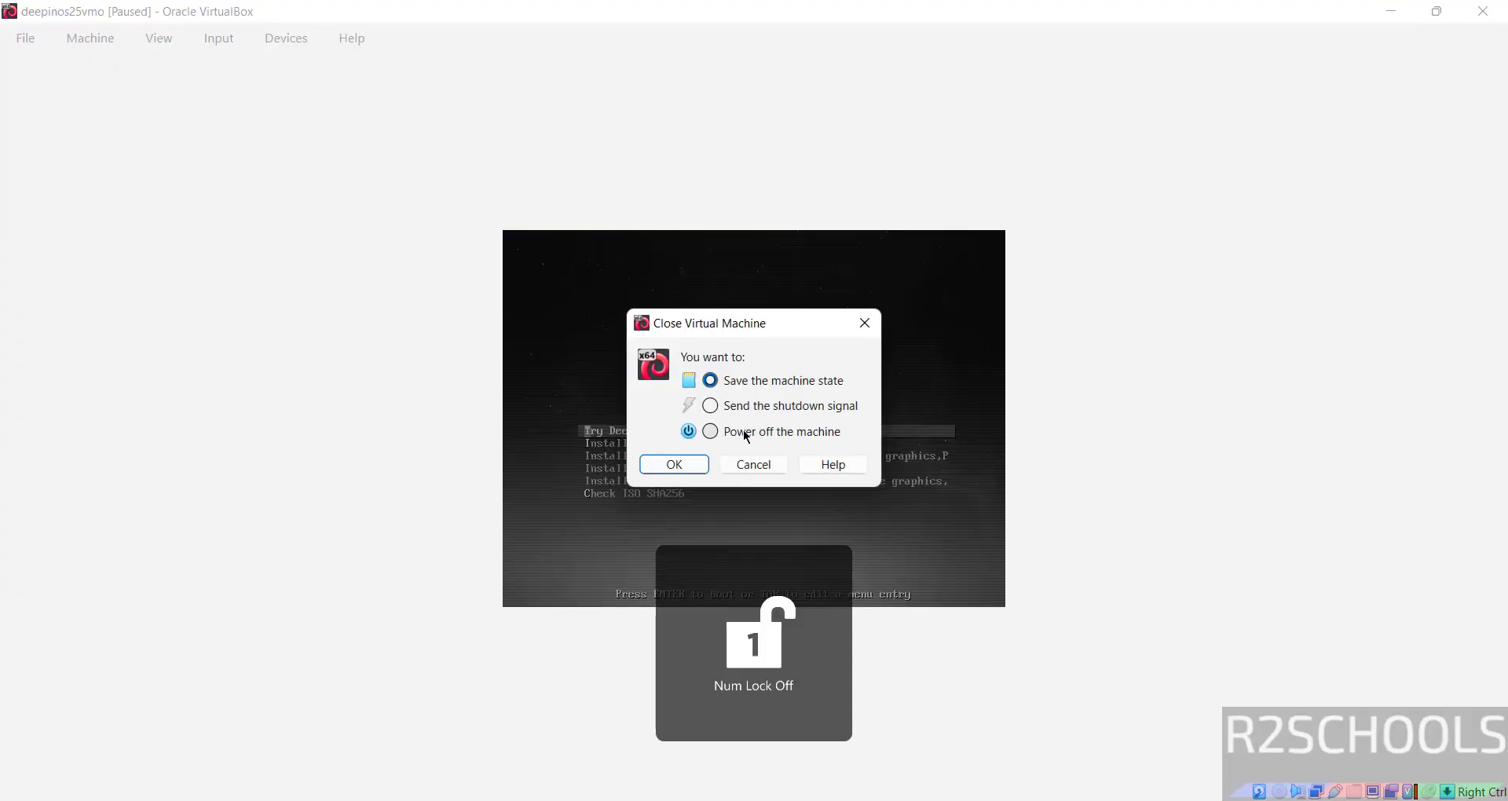
click(709, 429)
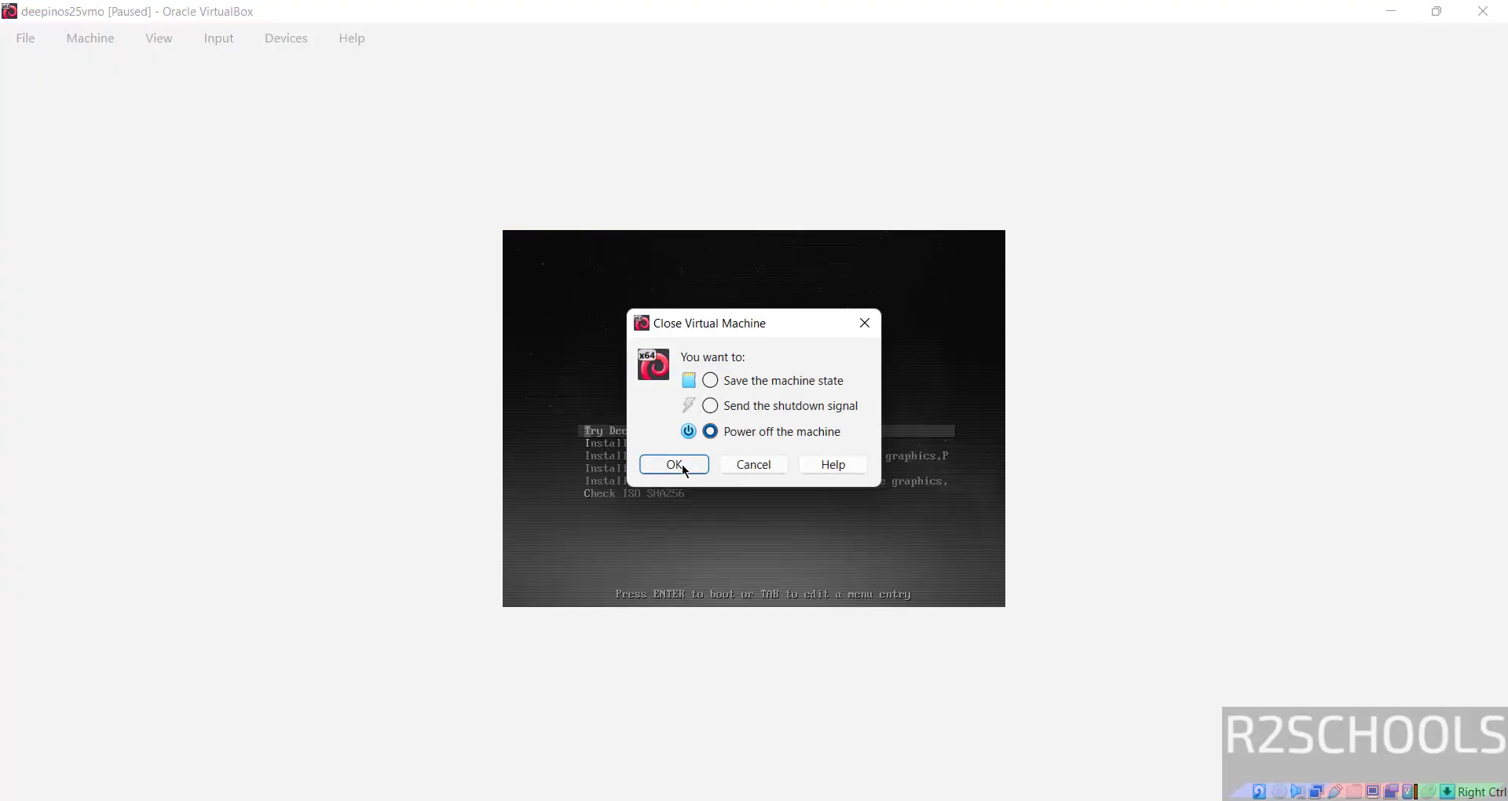
click(675, 465)
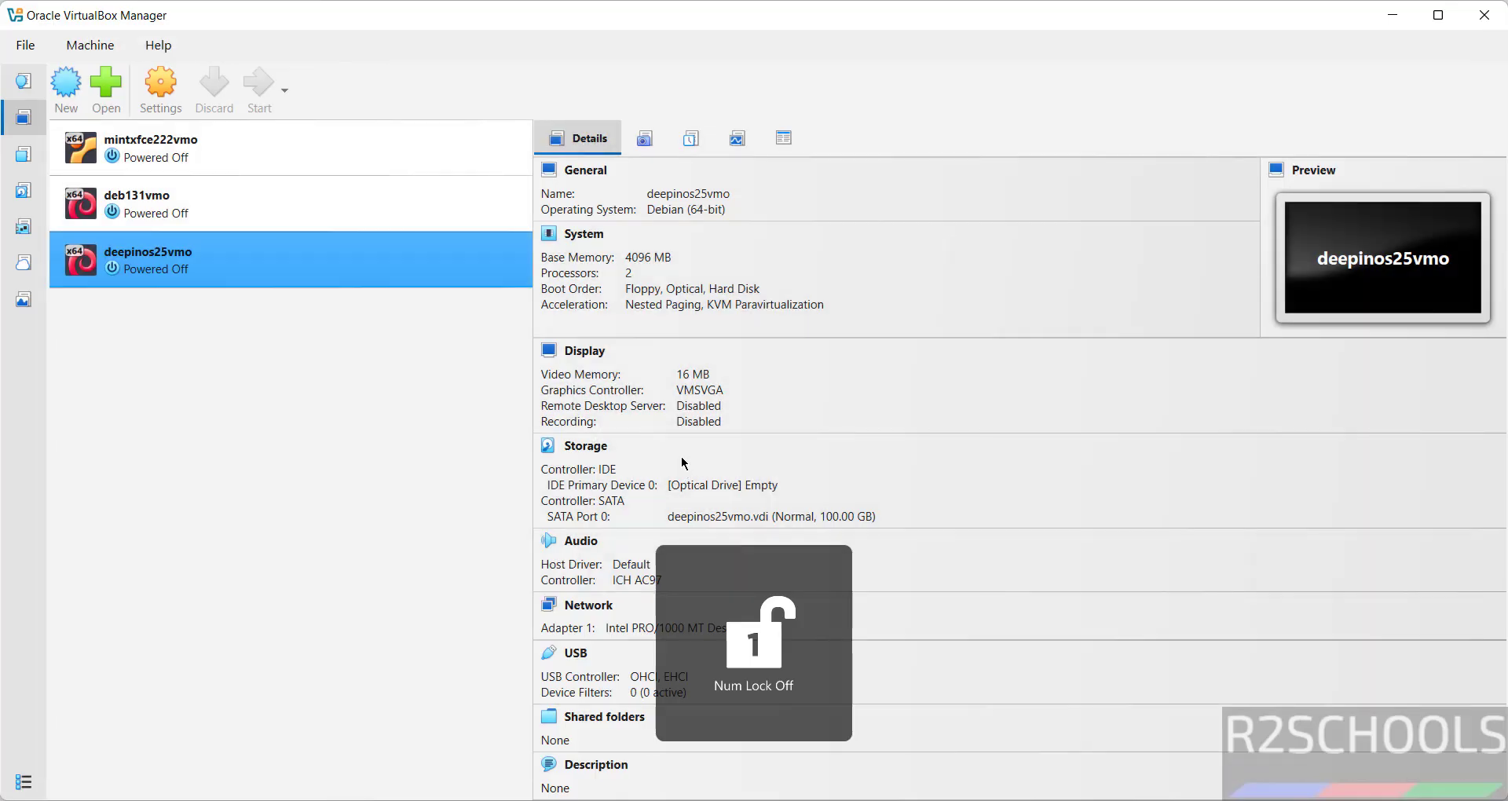
click(261, 86)
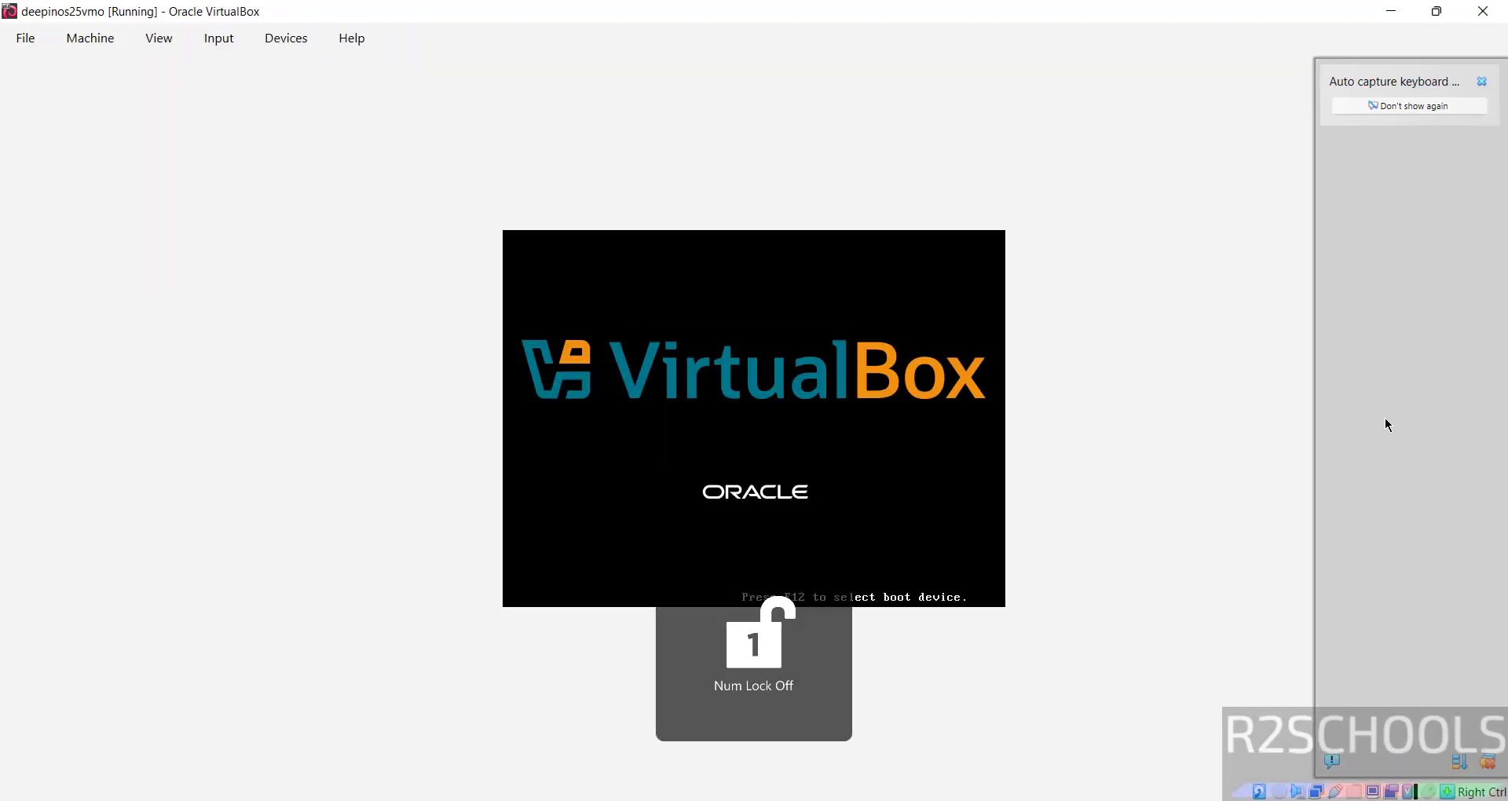
Step: Enter the account username and set the computer name to deep25vm
click(1481, 80)
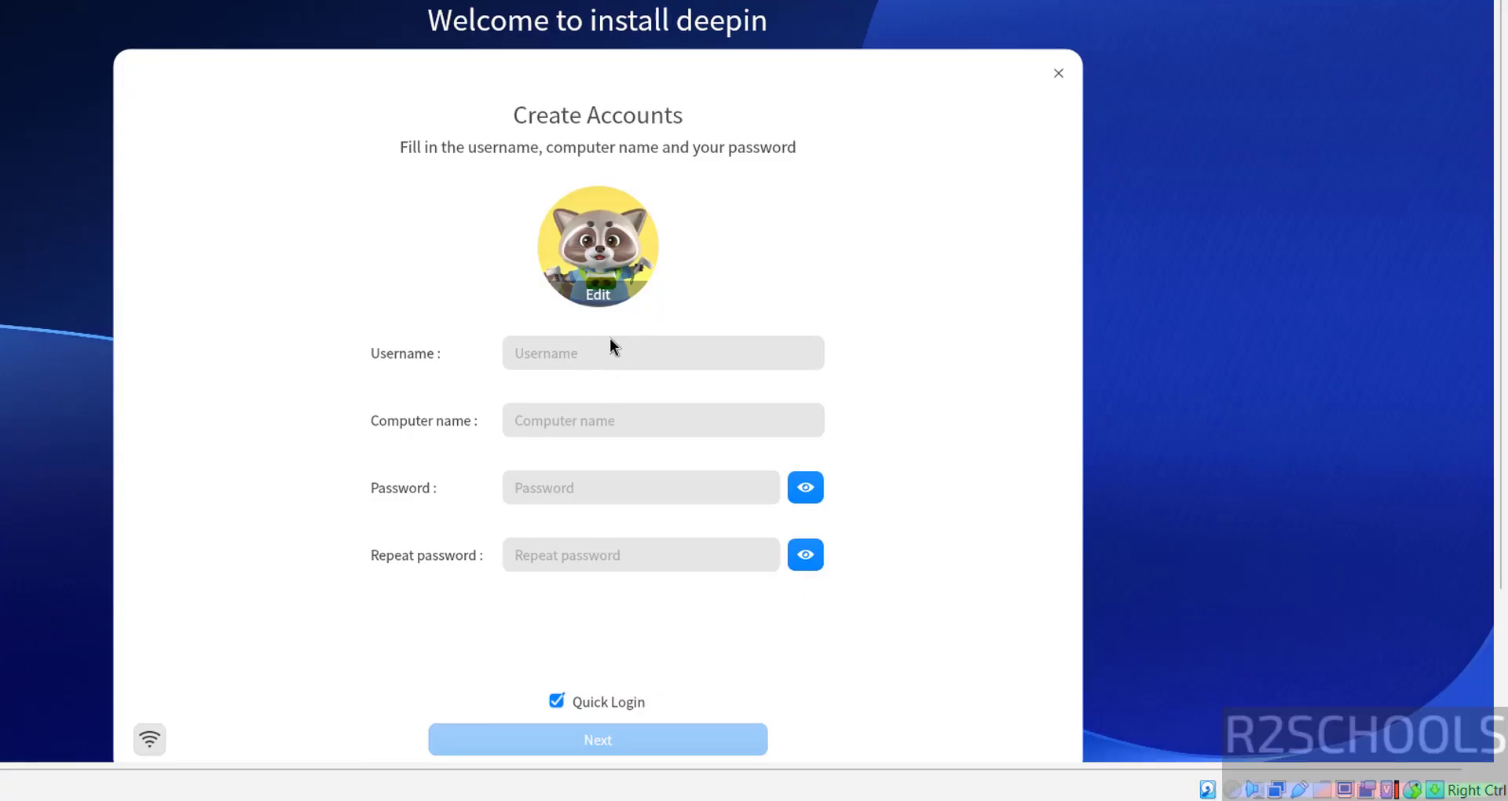
click(598, 352)
text(r2scho)
text(ols)
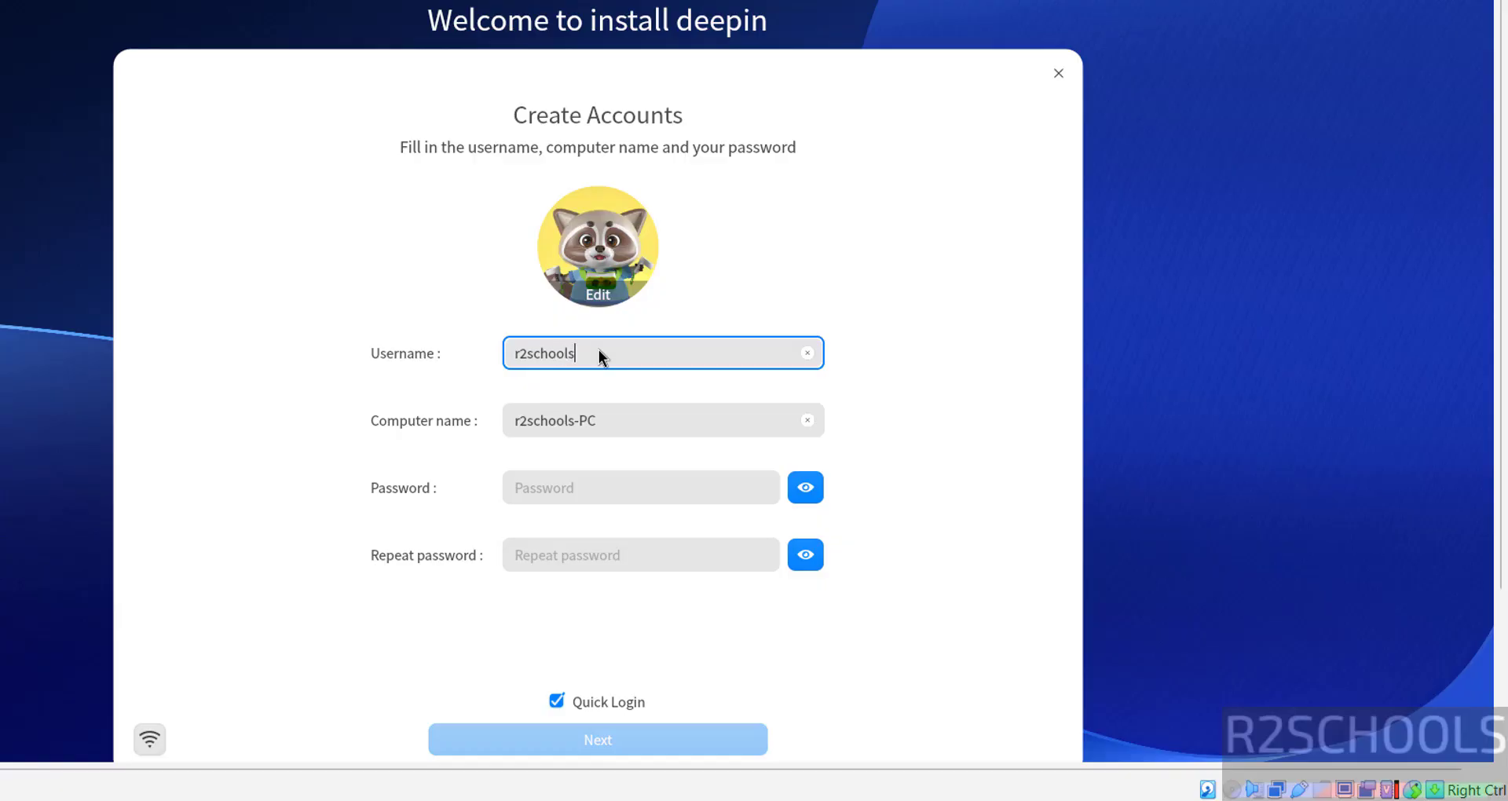
key(Tab)
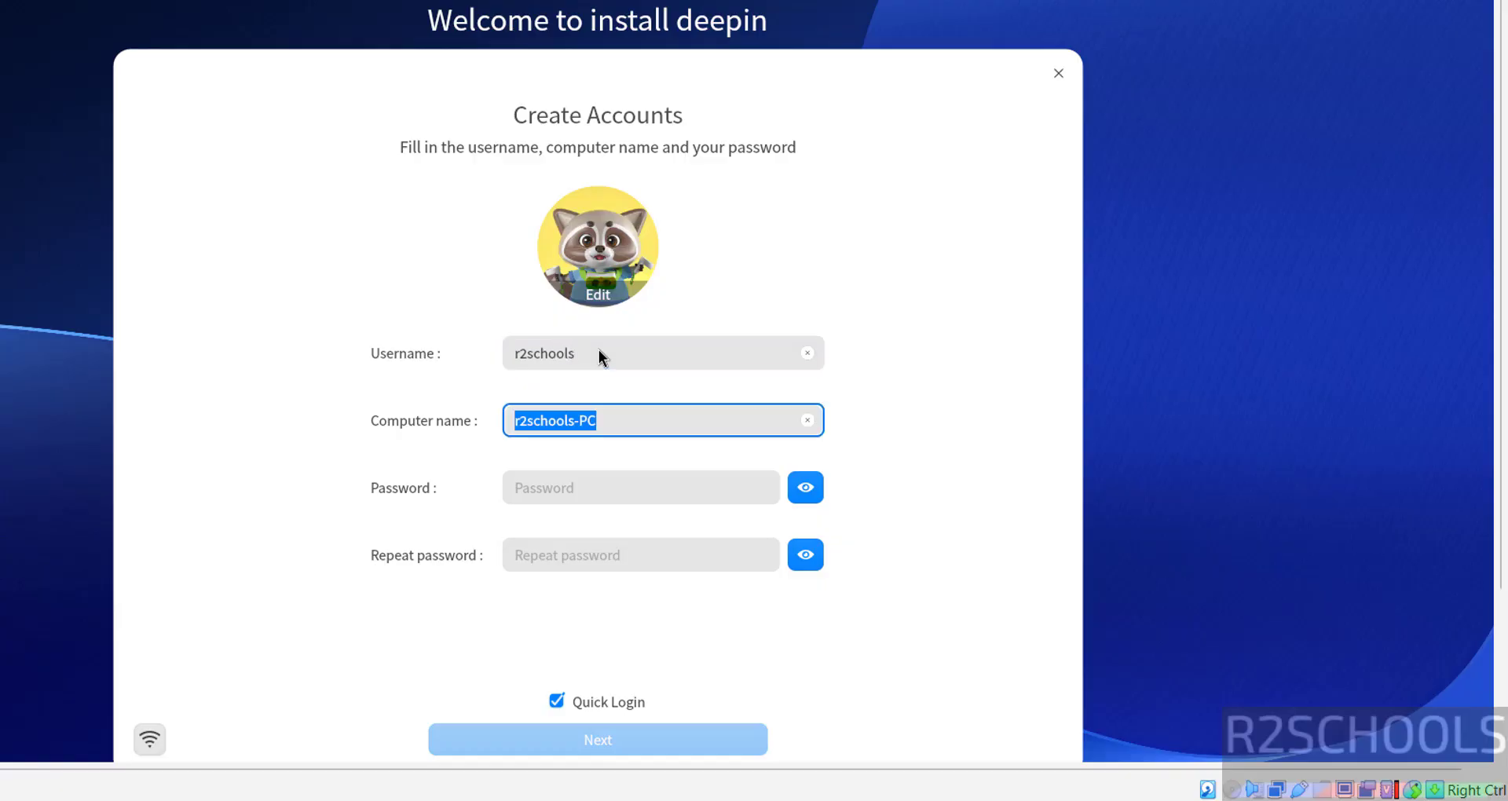
text(deep2)
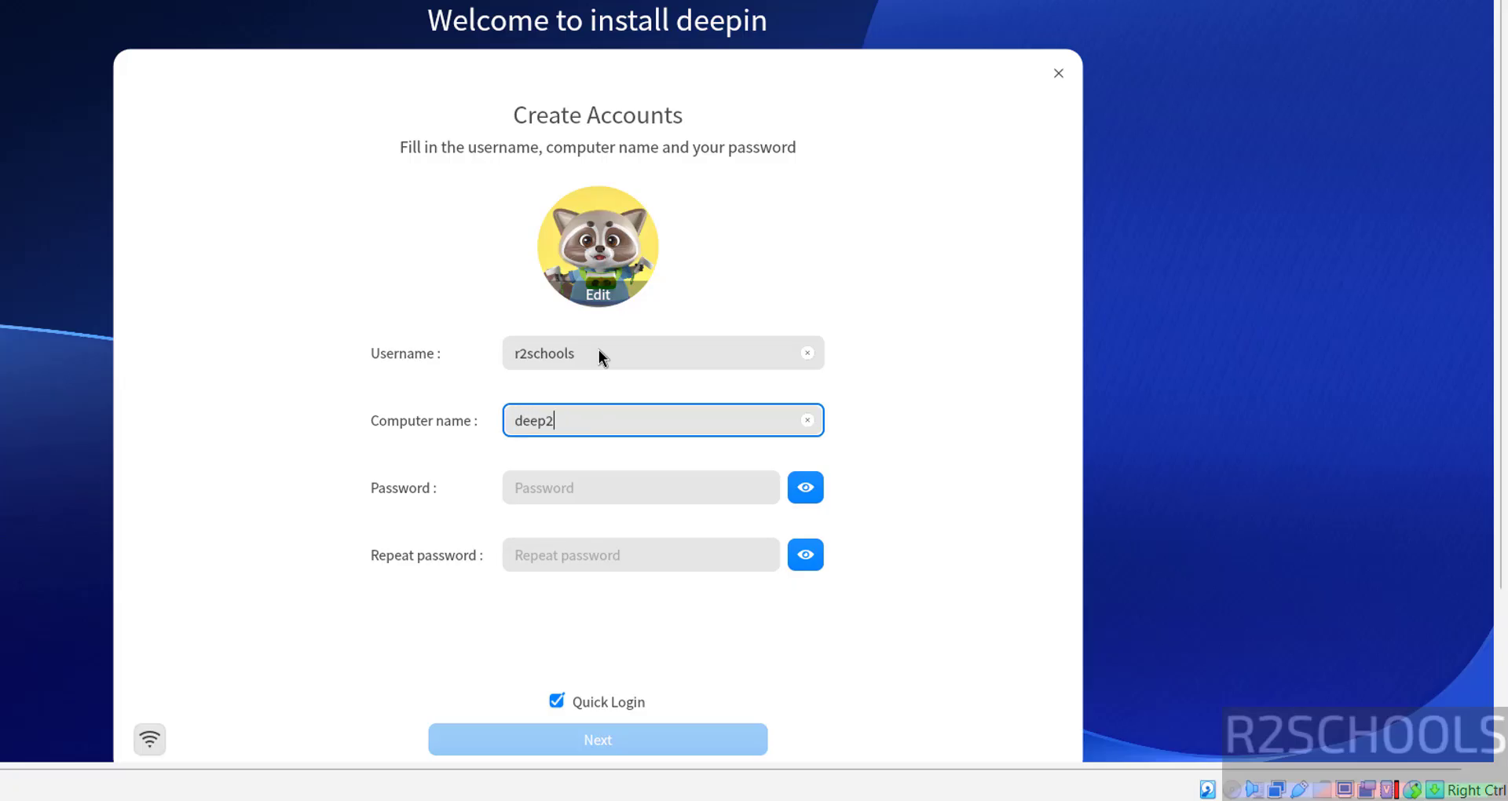
text(5vm)
Step: Enter and repeat the account password, then turn off Quick Login
key(Tab)
text(1234)
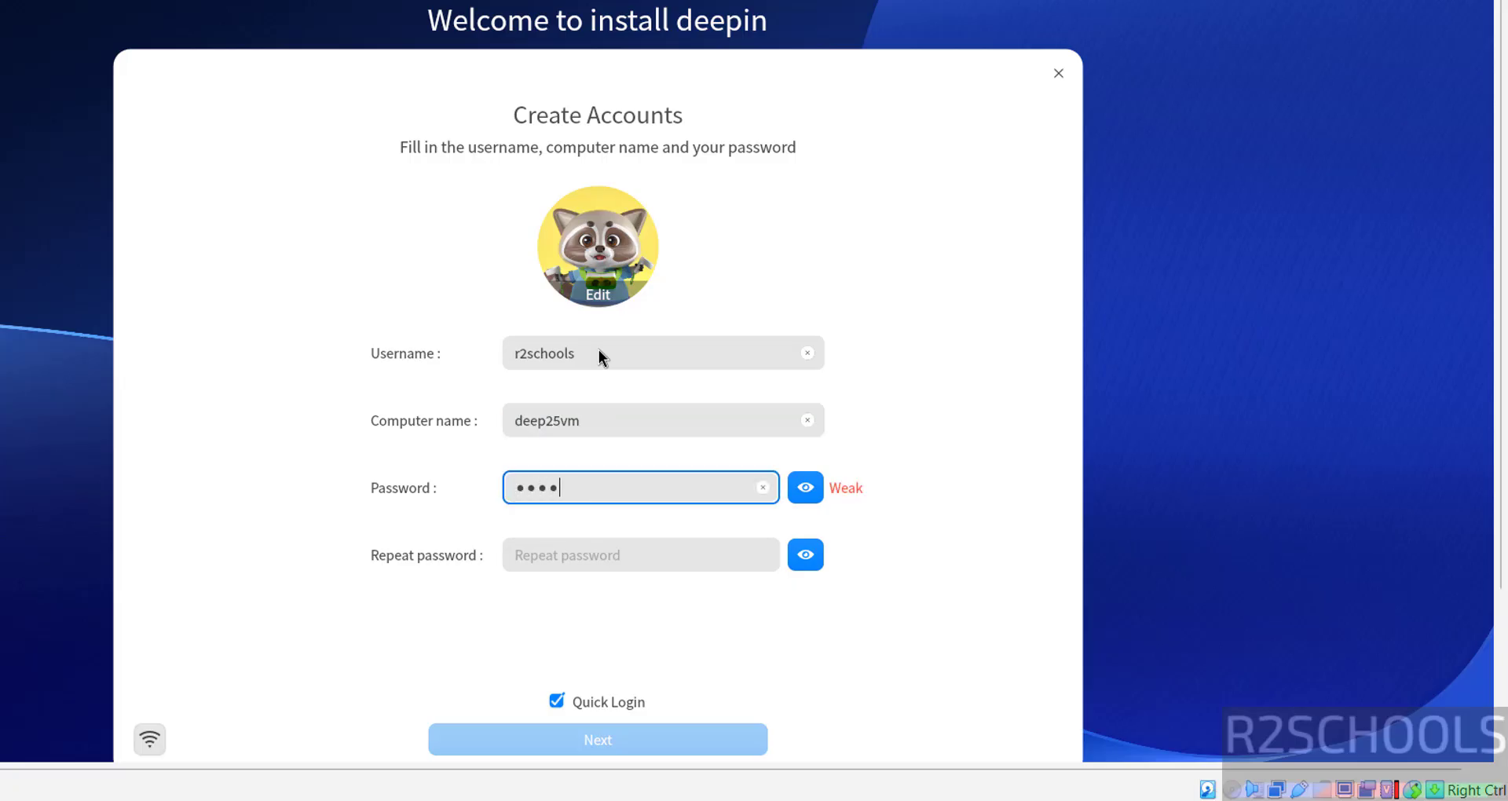
text(56789)
key(Tab)
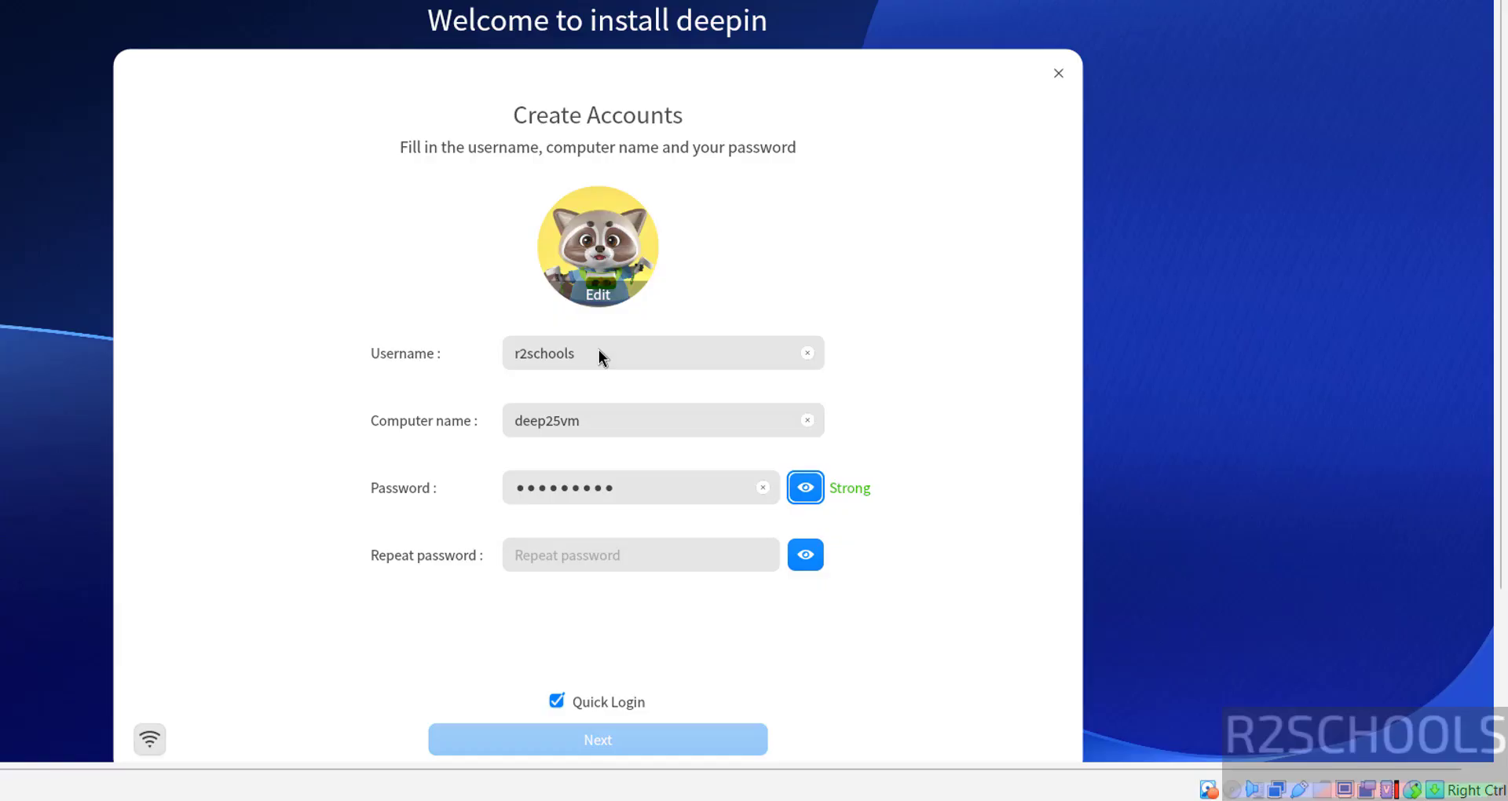
key(Tab)
text(12345678)
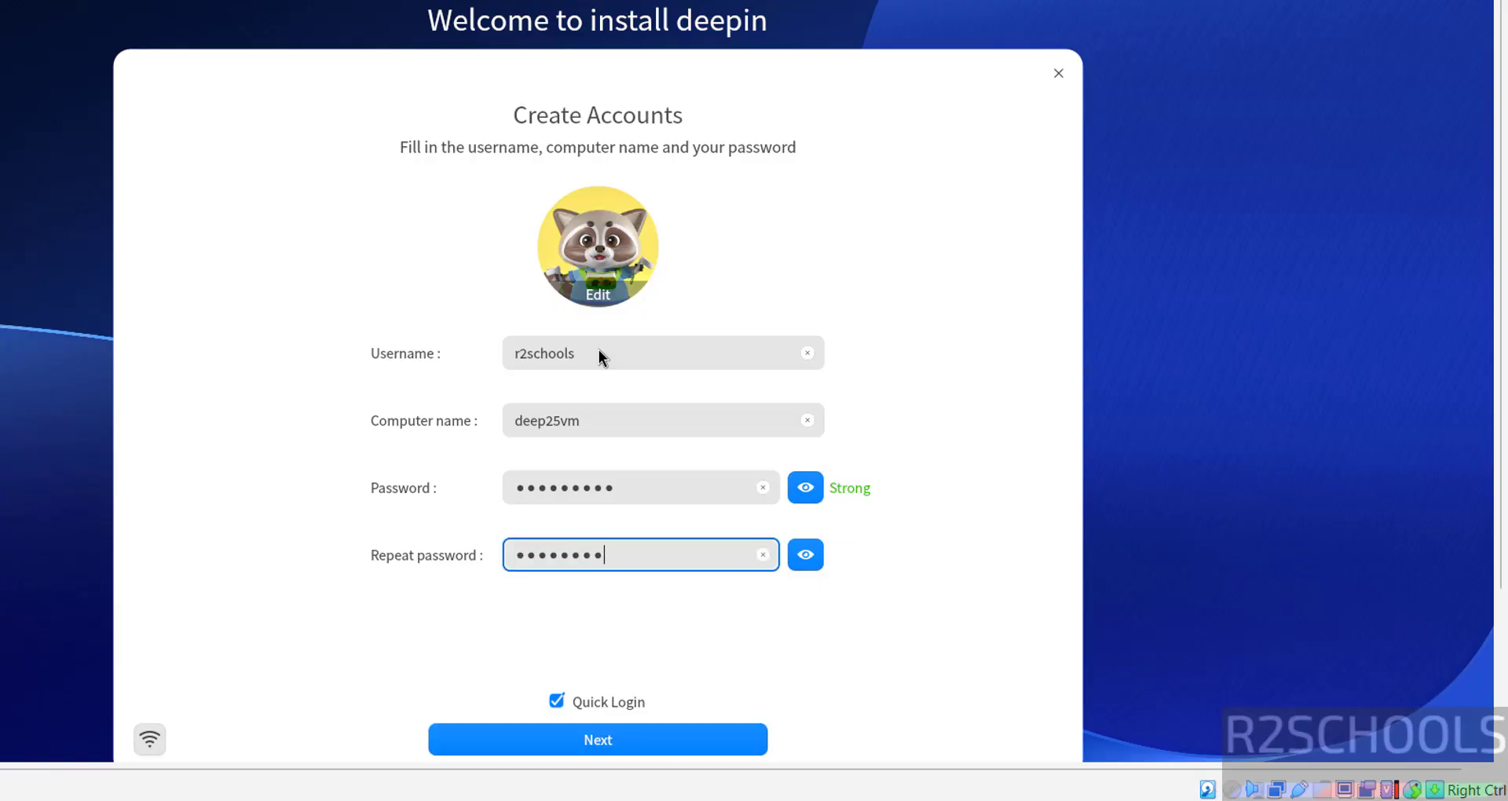
text(9)
click(614, 704)
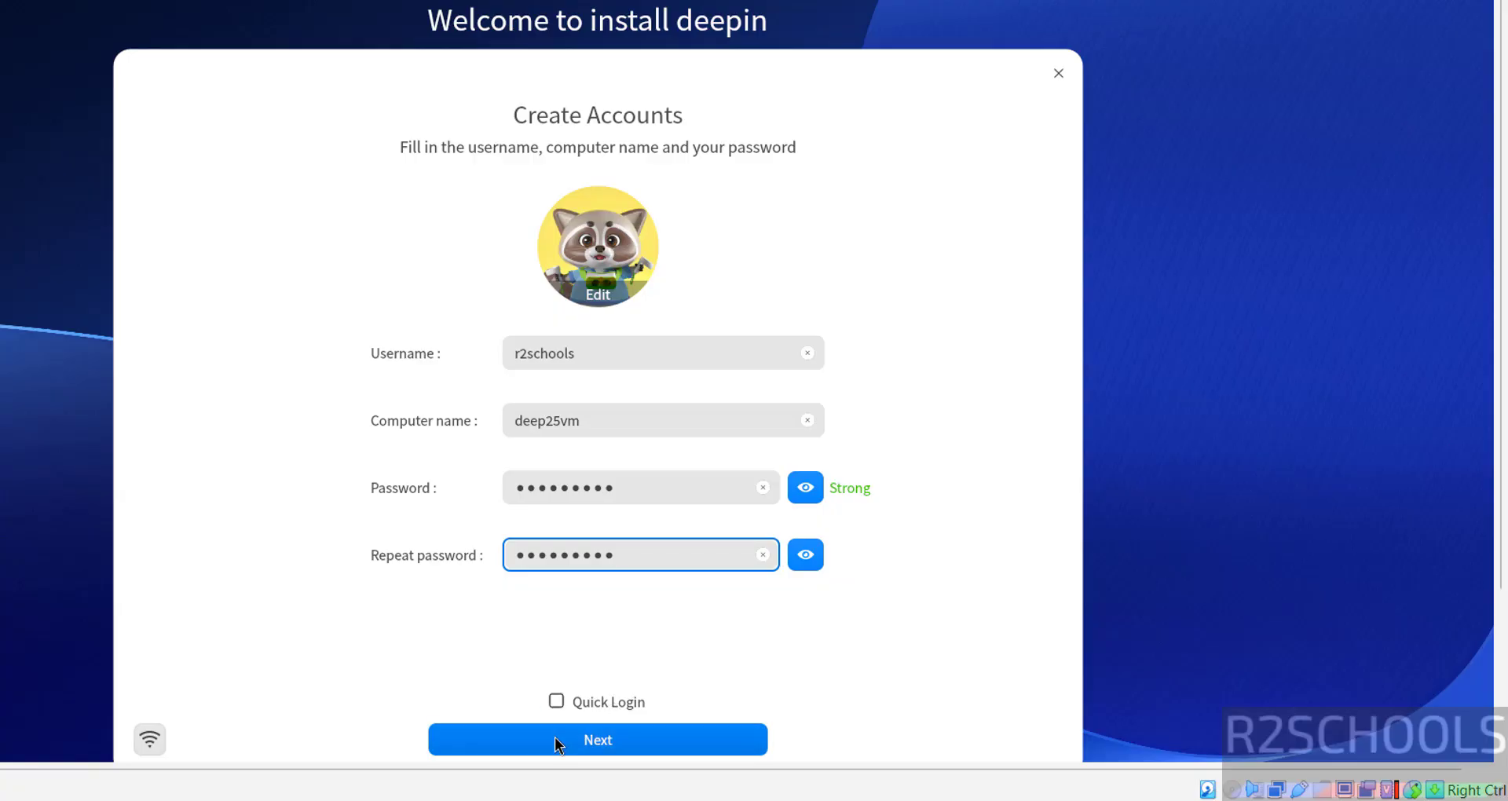
click(555, 737)
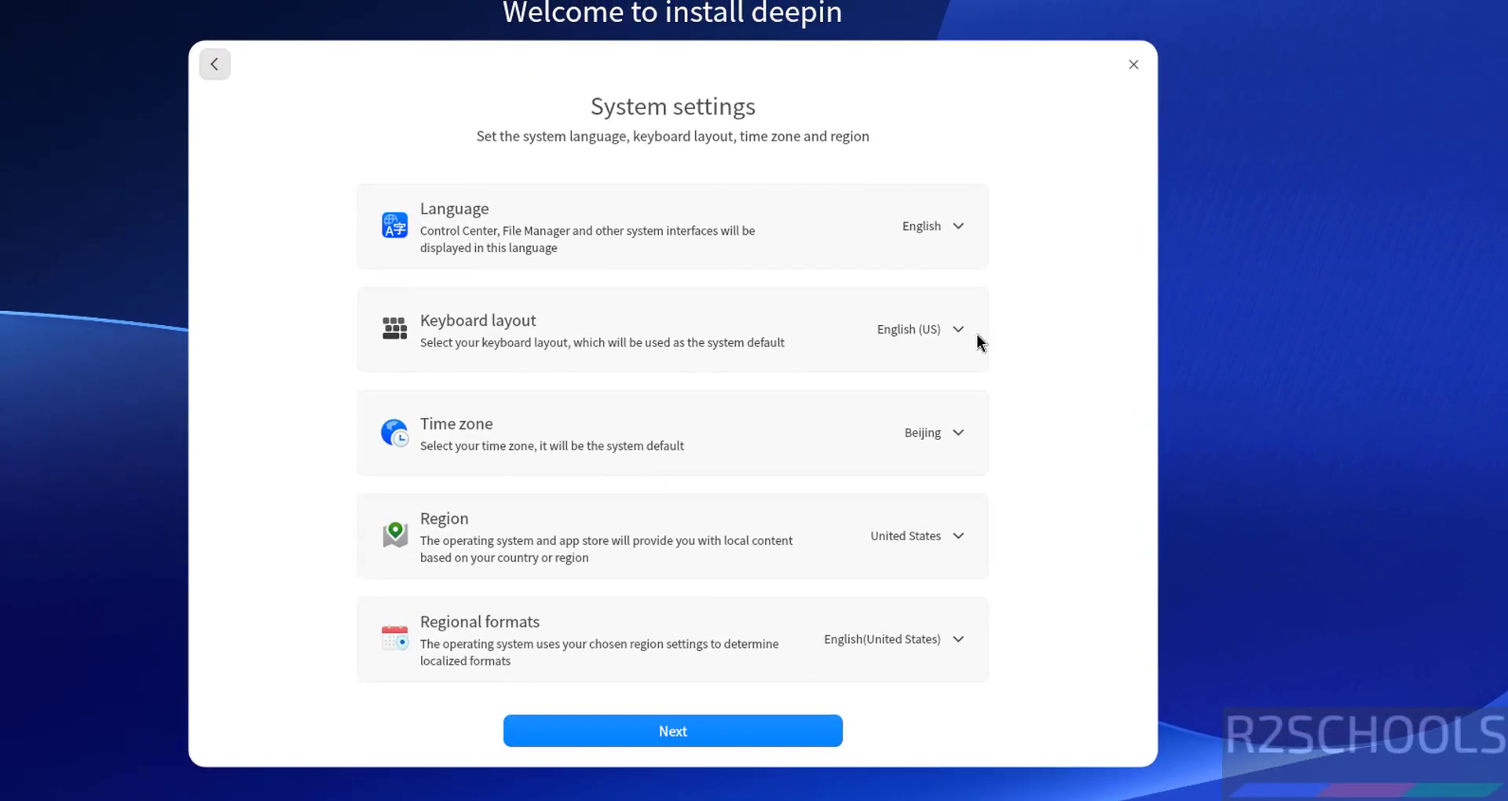
Step: Keep English (US) layout with Beijing and United States defaults, then log in with the account password
click(957, 329)
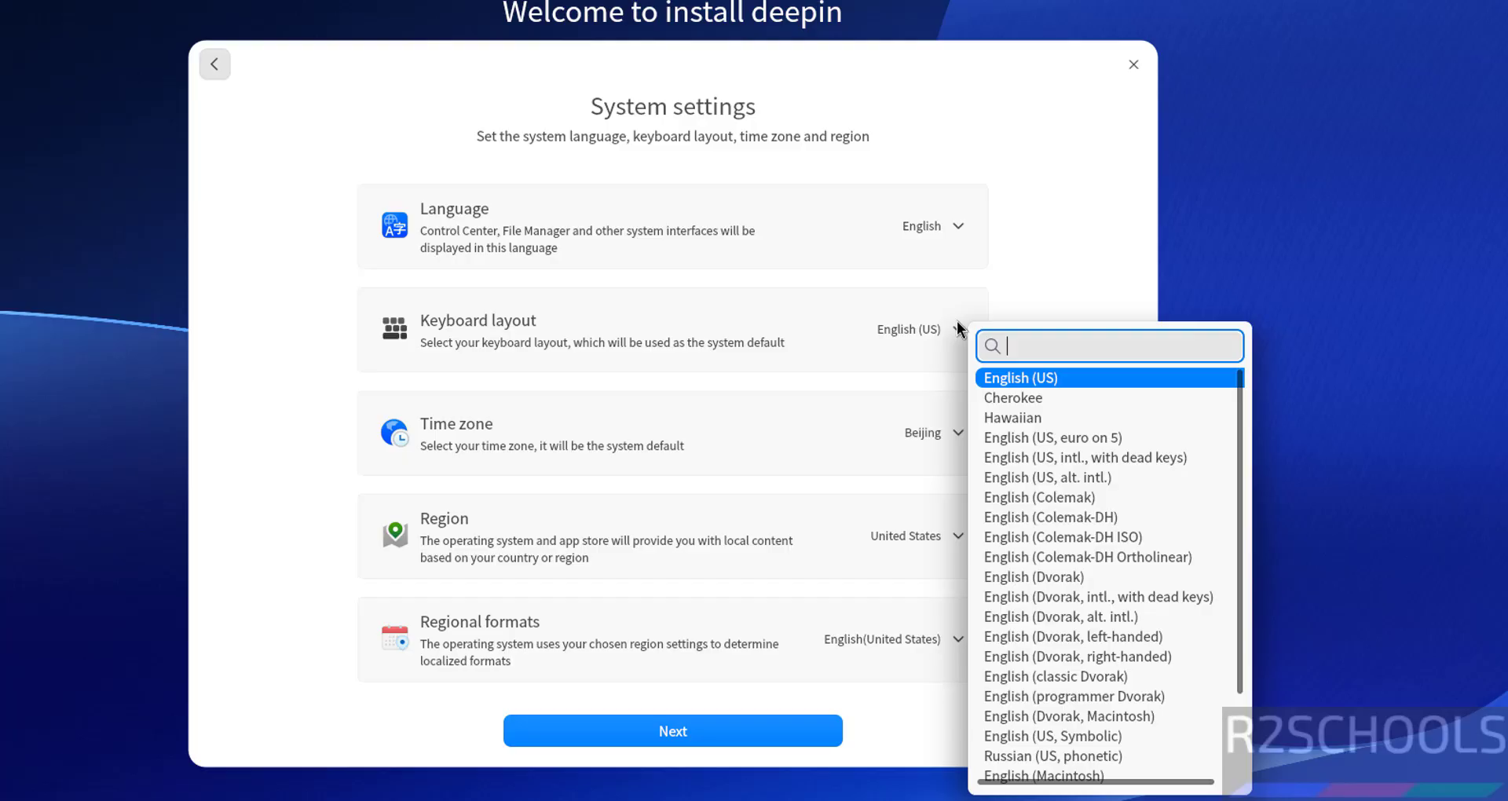
click(271, 355)
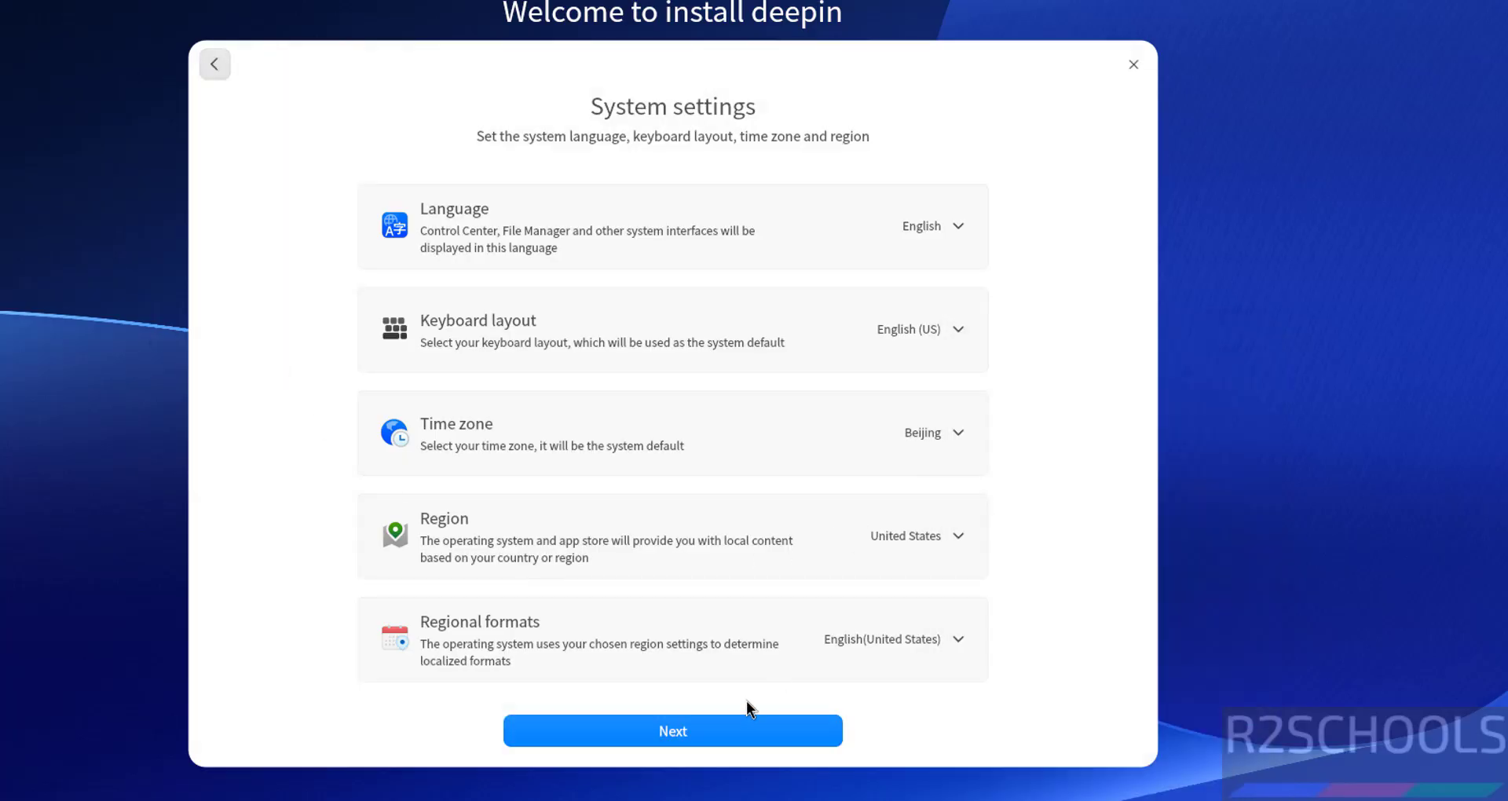
click(681, 735)
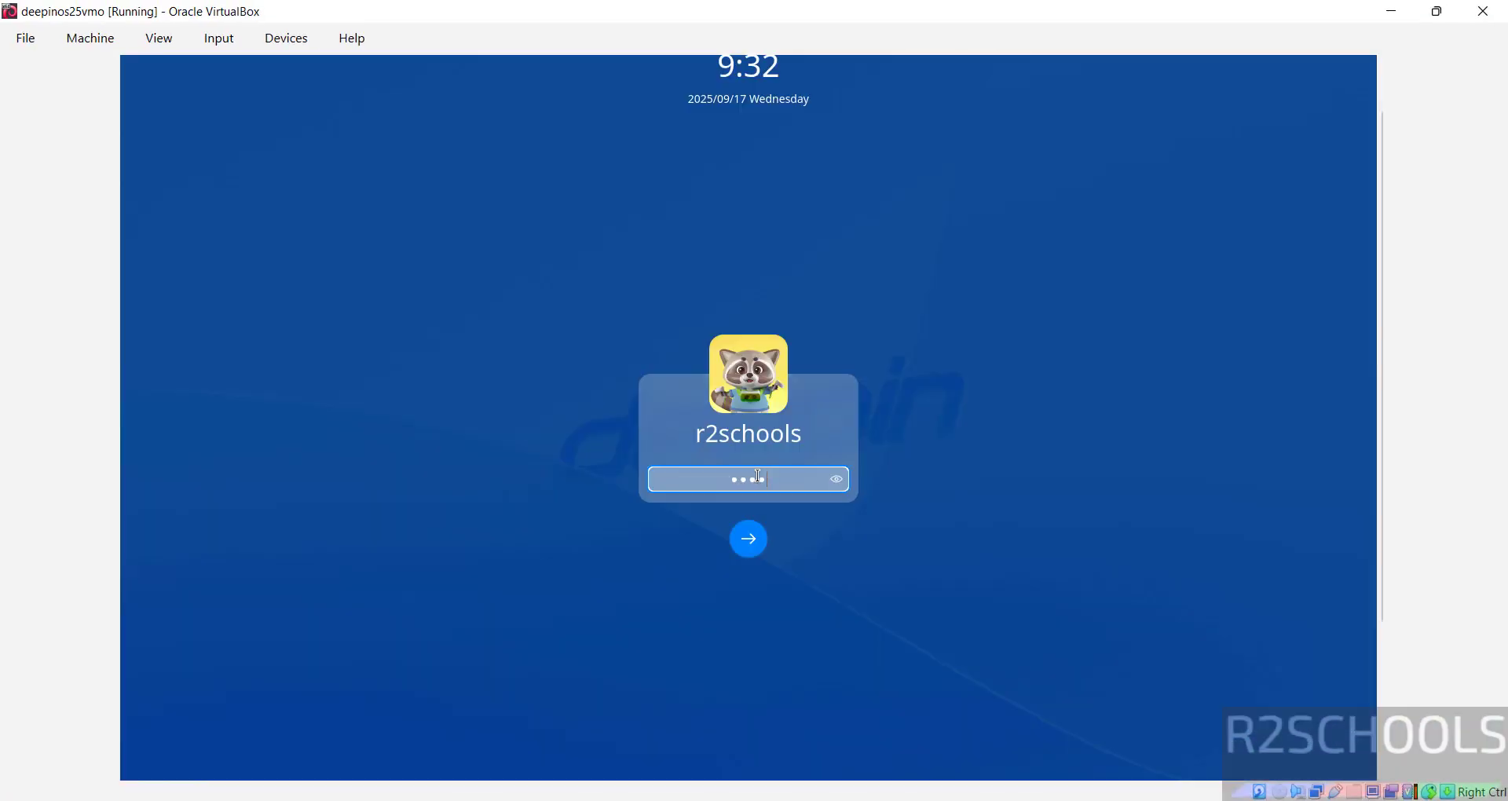
text(*****)
key(Return)
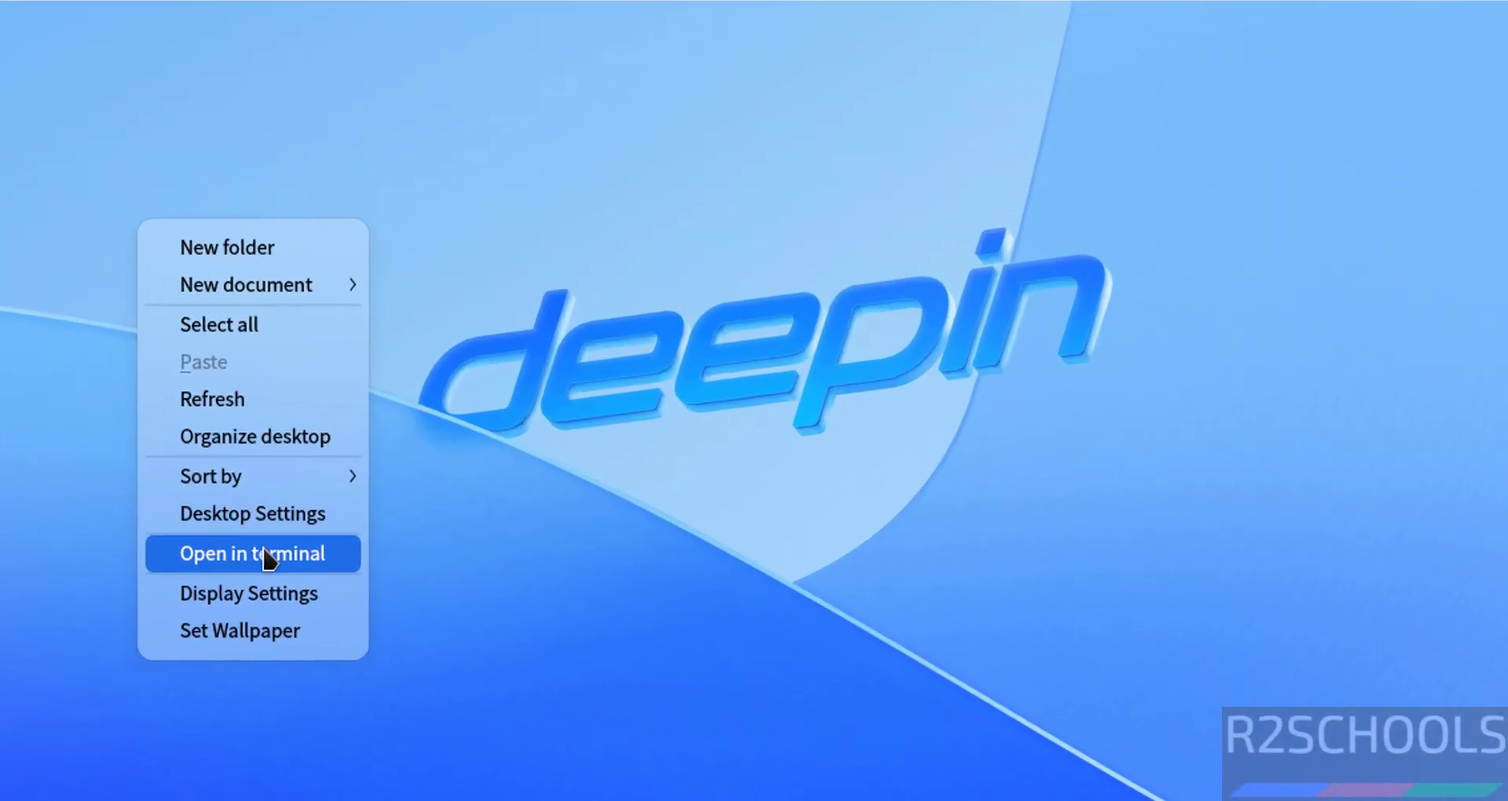
Step: Open a terminal from the desktop and run more /etc/os-release to confirm Deepin 25
click(461, 380)
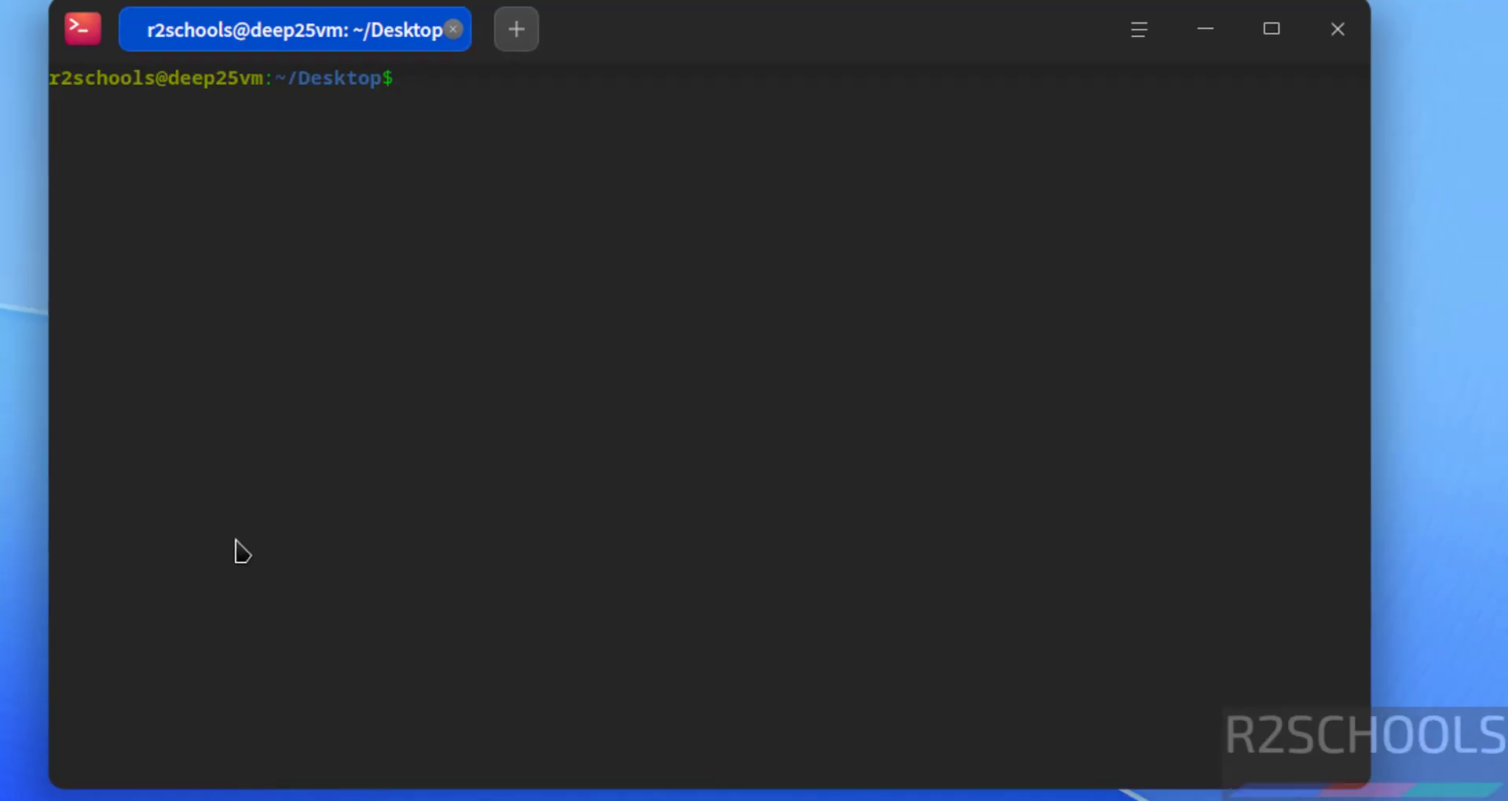
text(more /etc/os-re)
key(Tab)
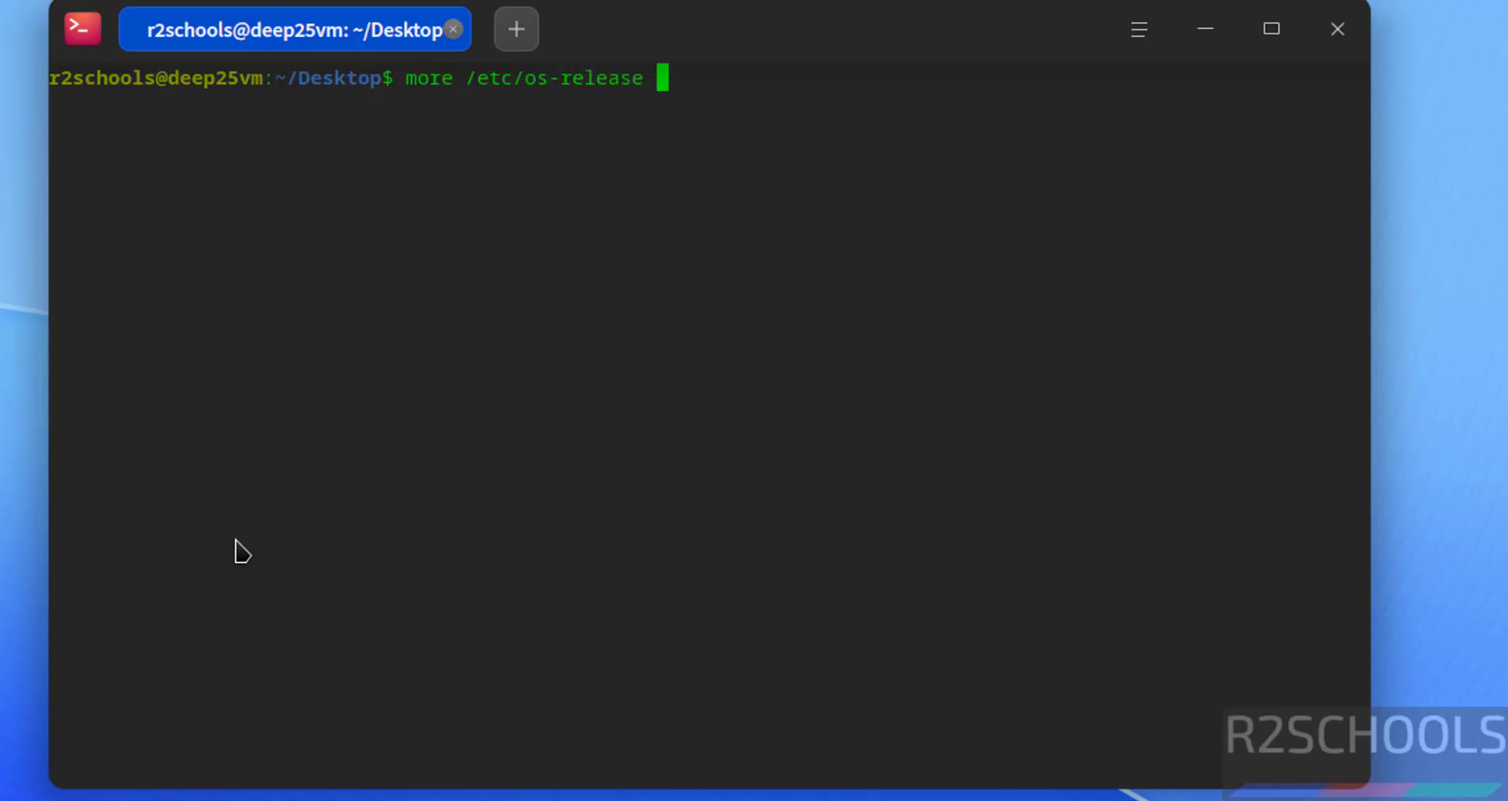
key(Return)
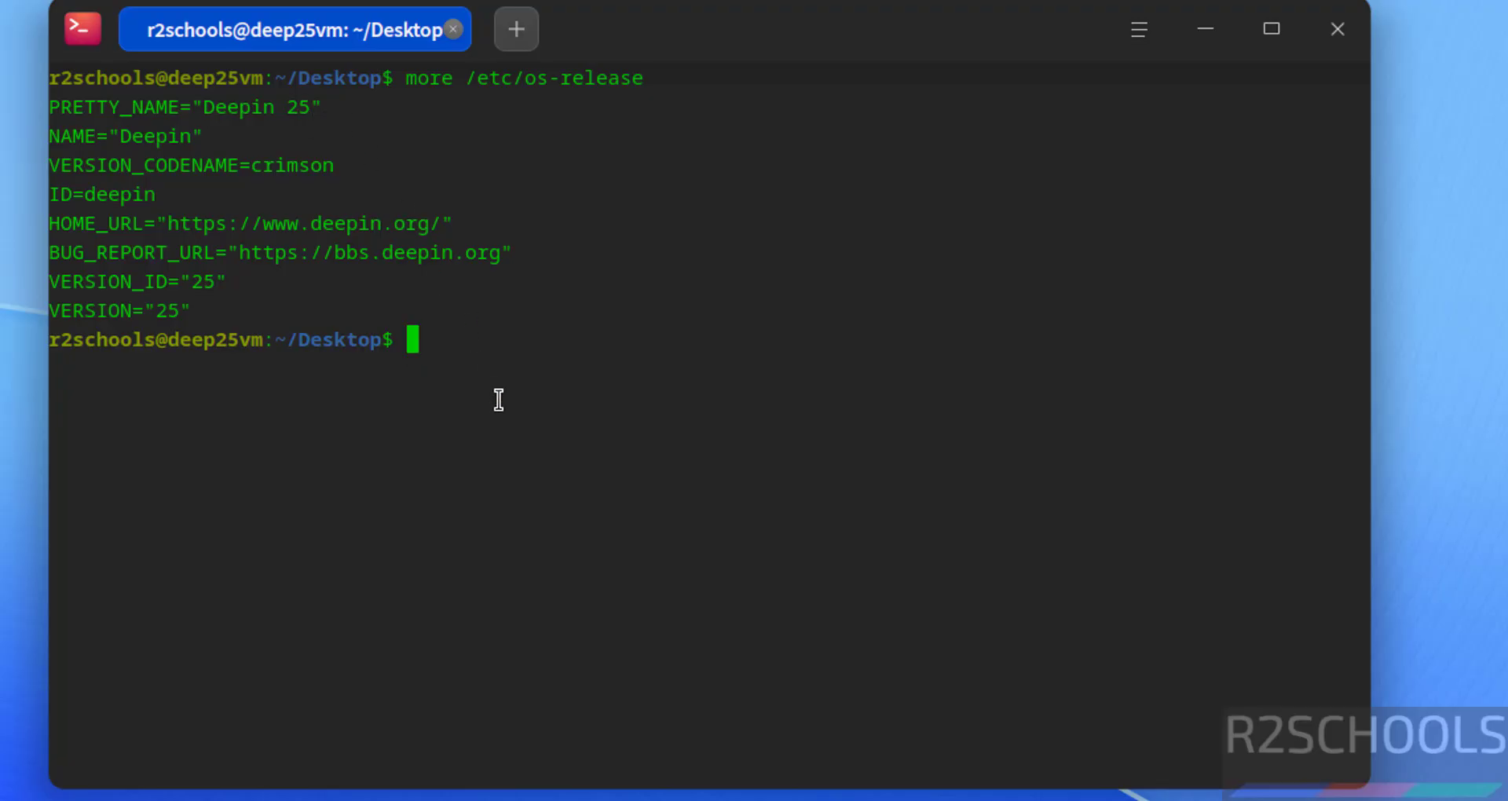
Step: Clear the screen and run sudo apt update && sudo apt upgrade, entering the sudo password
key(ctrl+l)
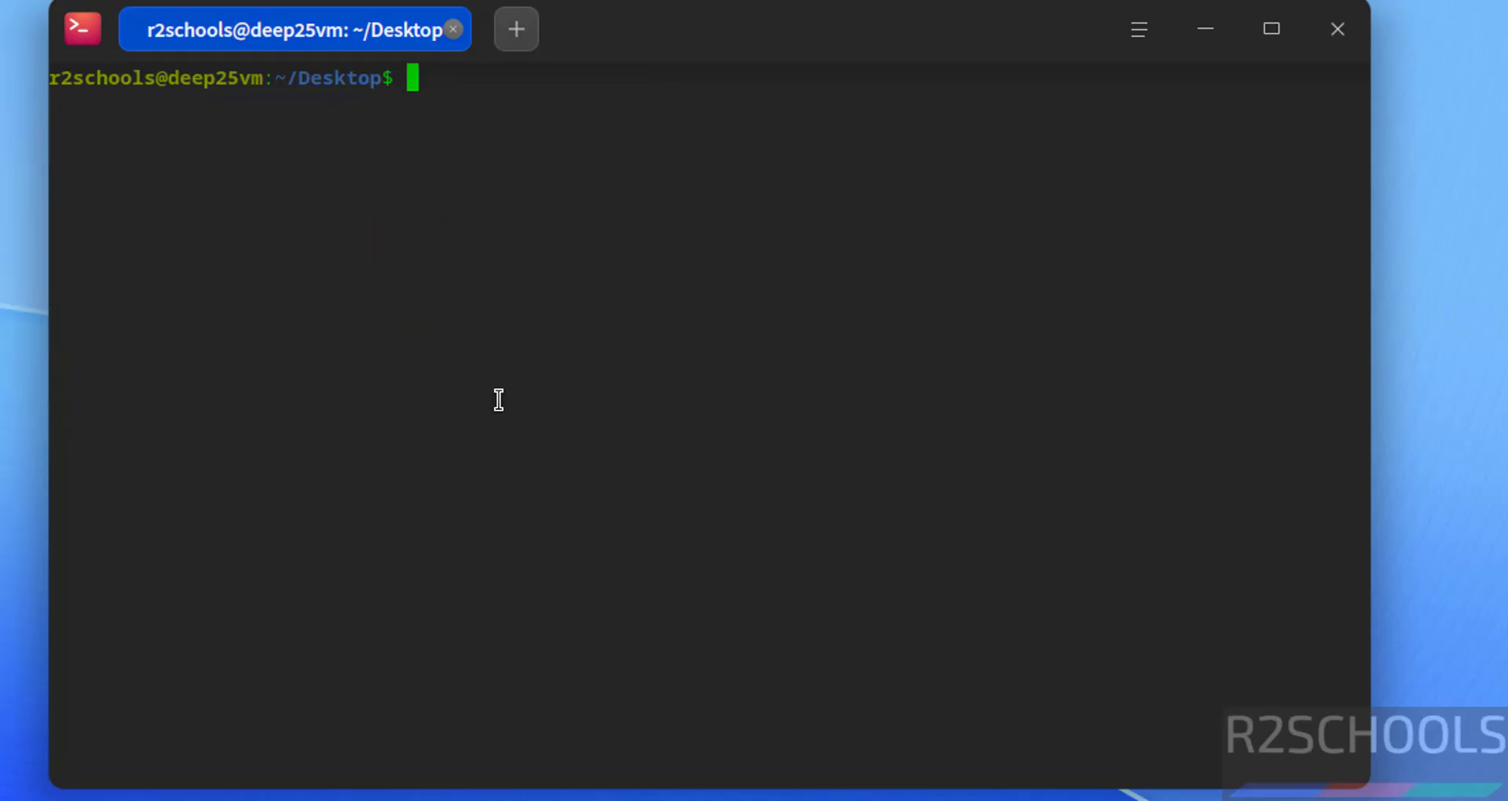
text(sudo apt u)
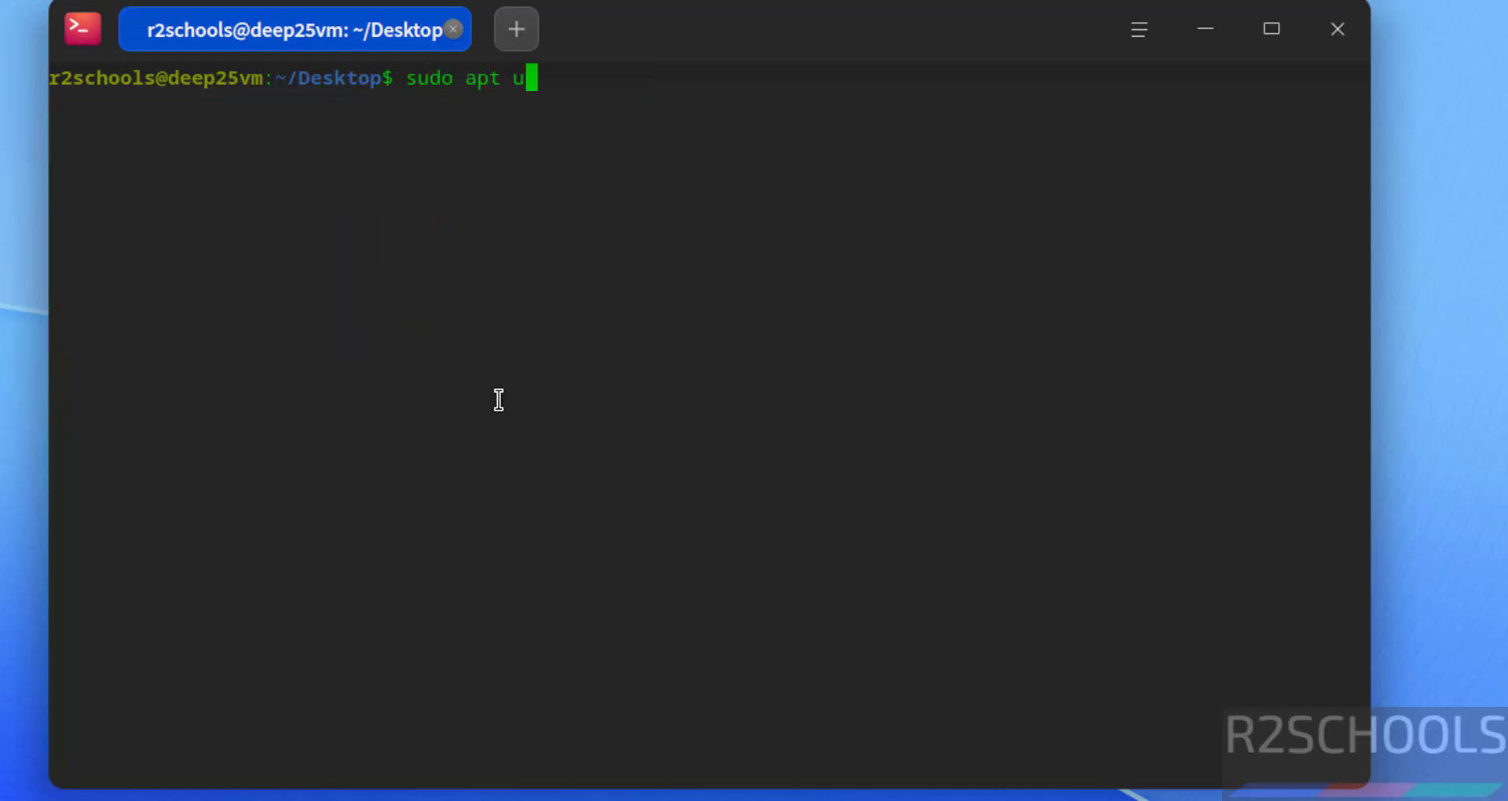
text(pdate )
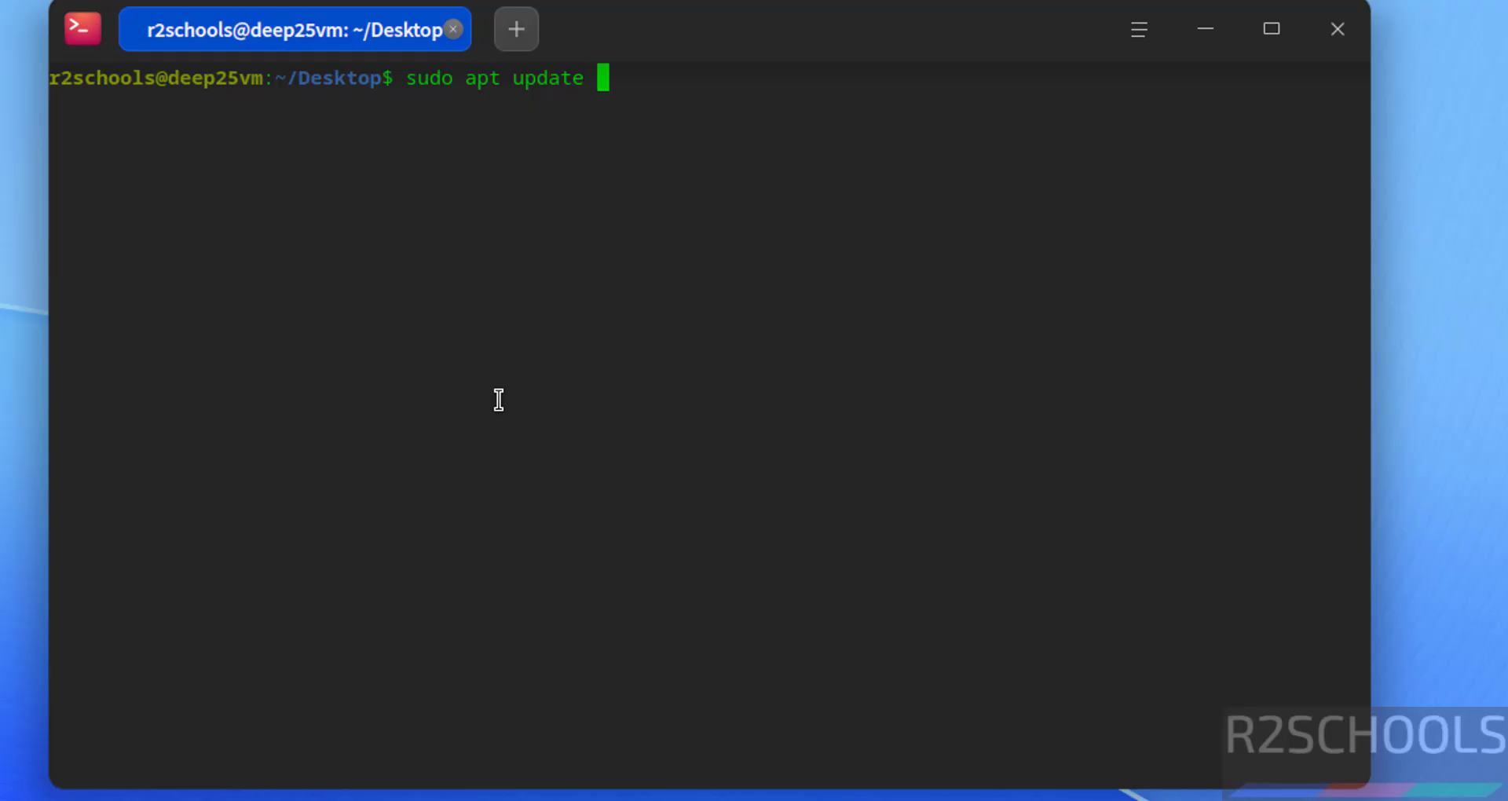
text(&& sudo apt upgrade)
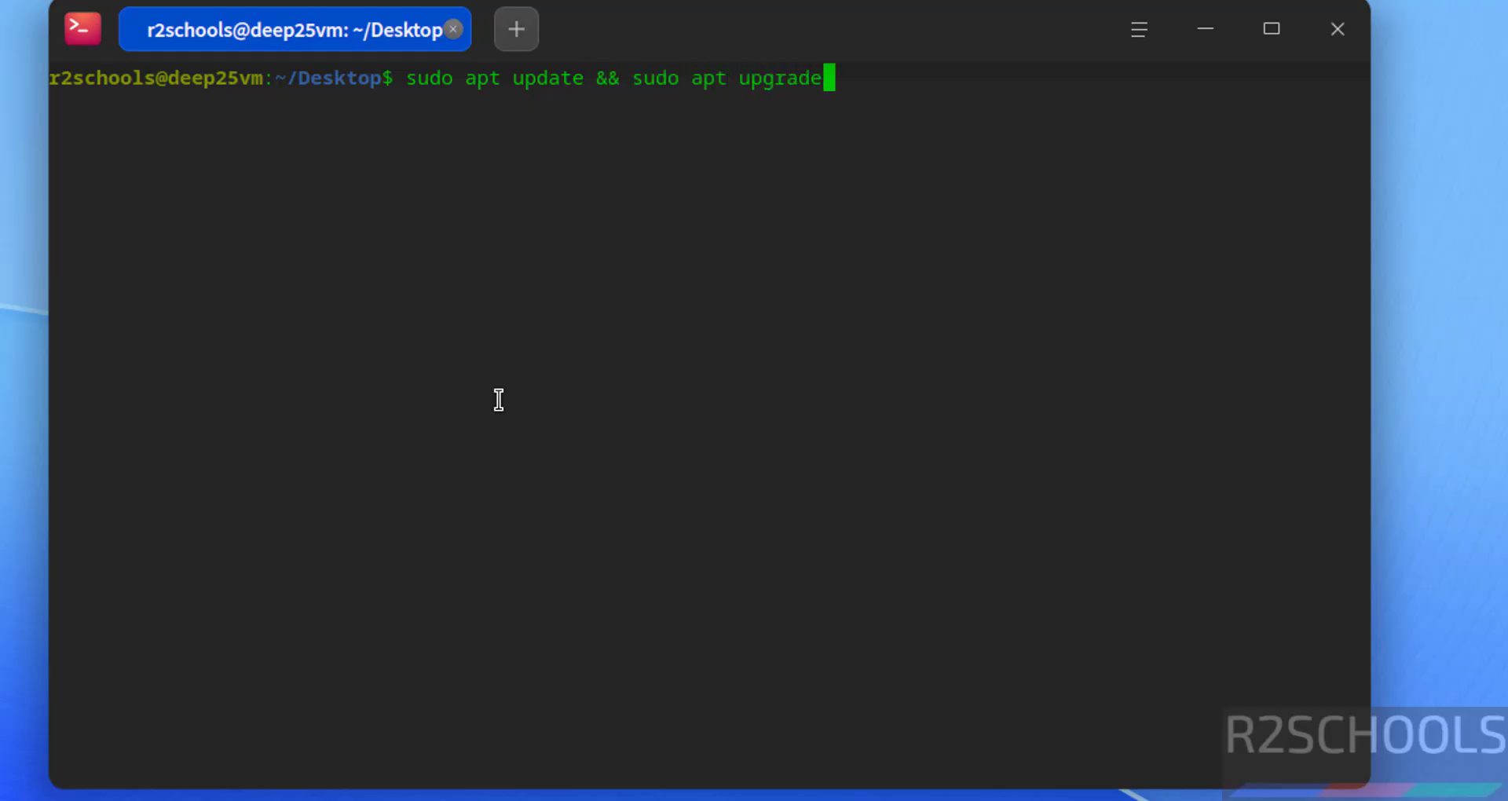
key(Return)
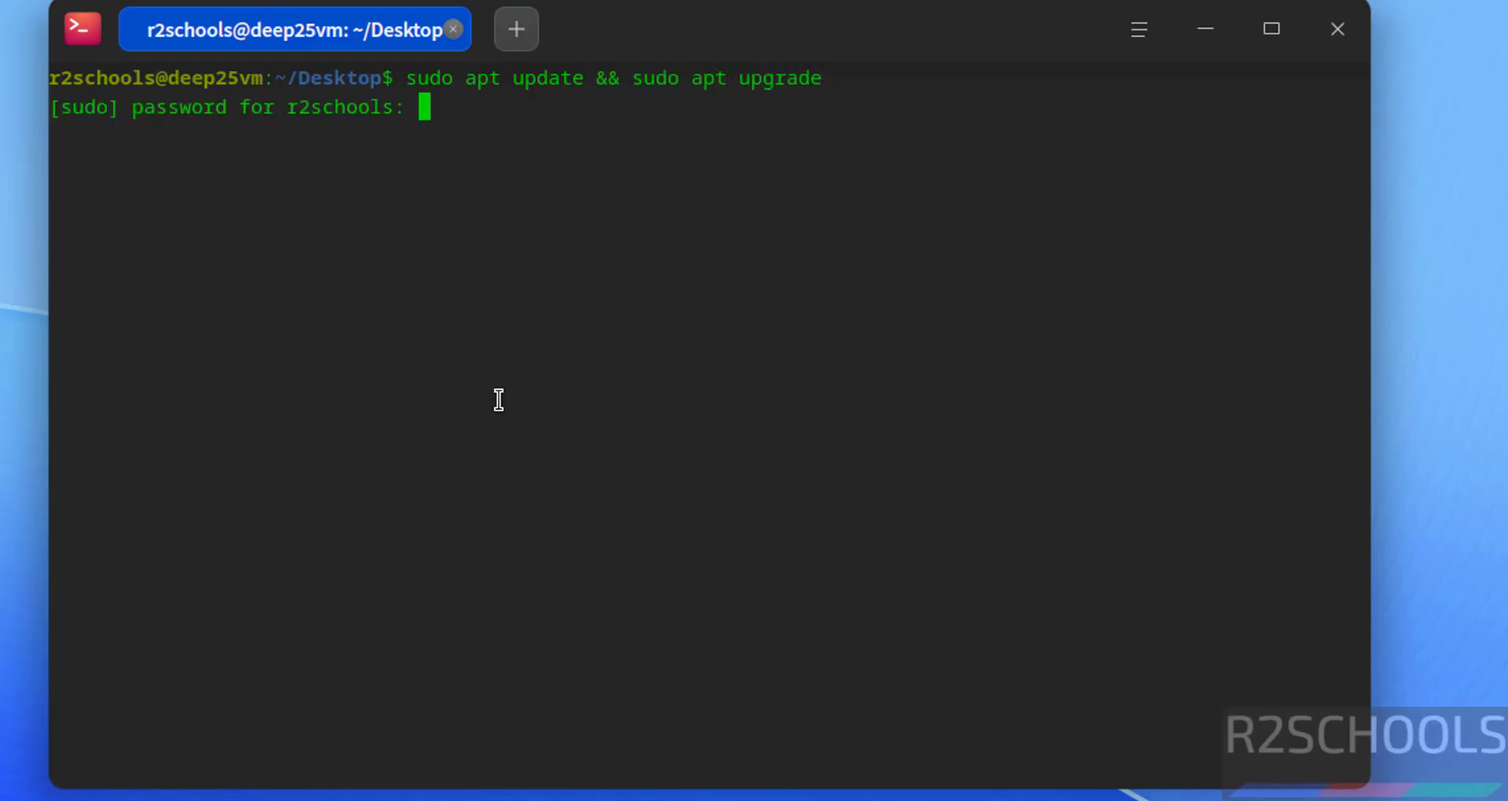
key(Return)
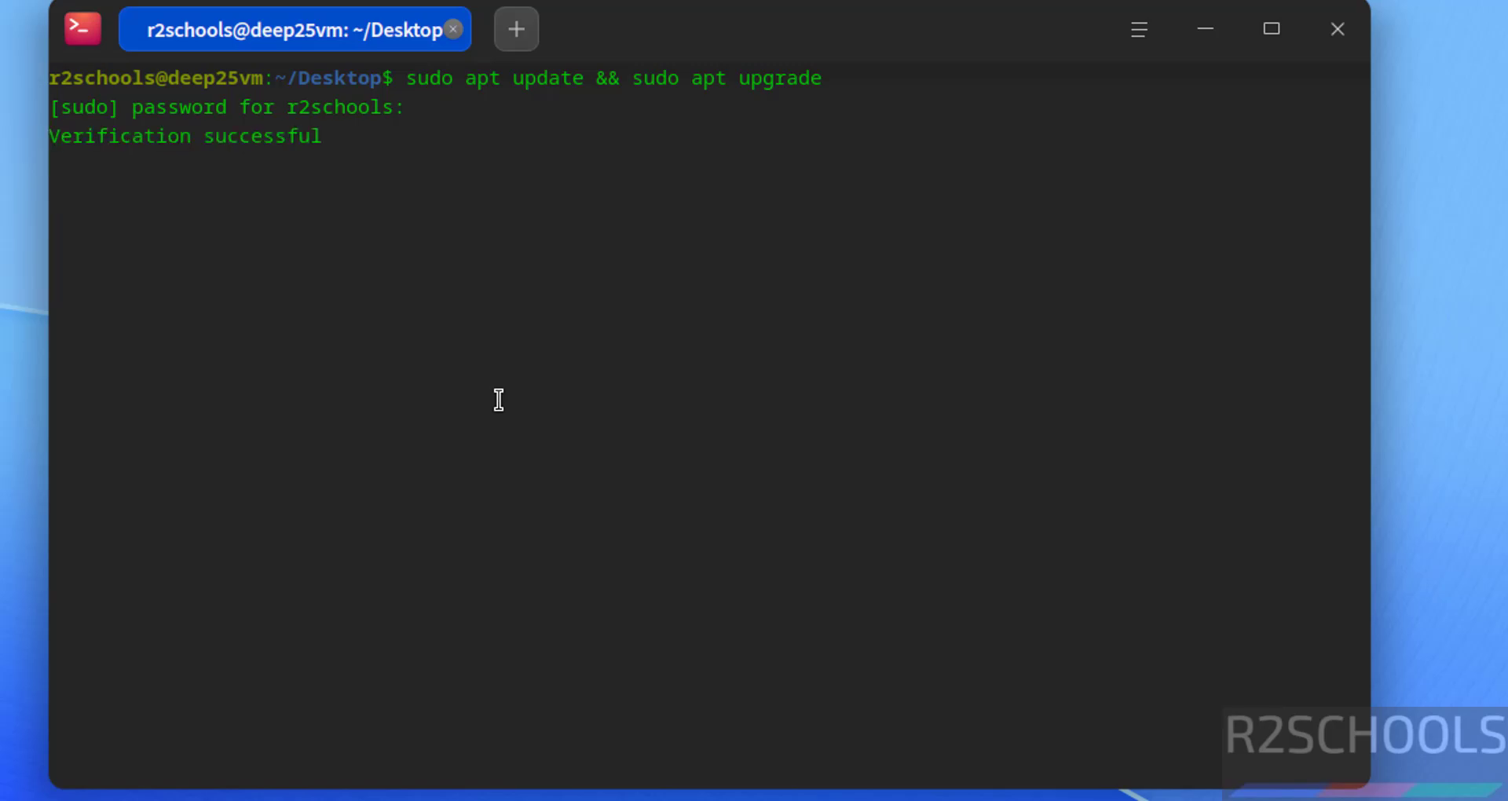